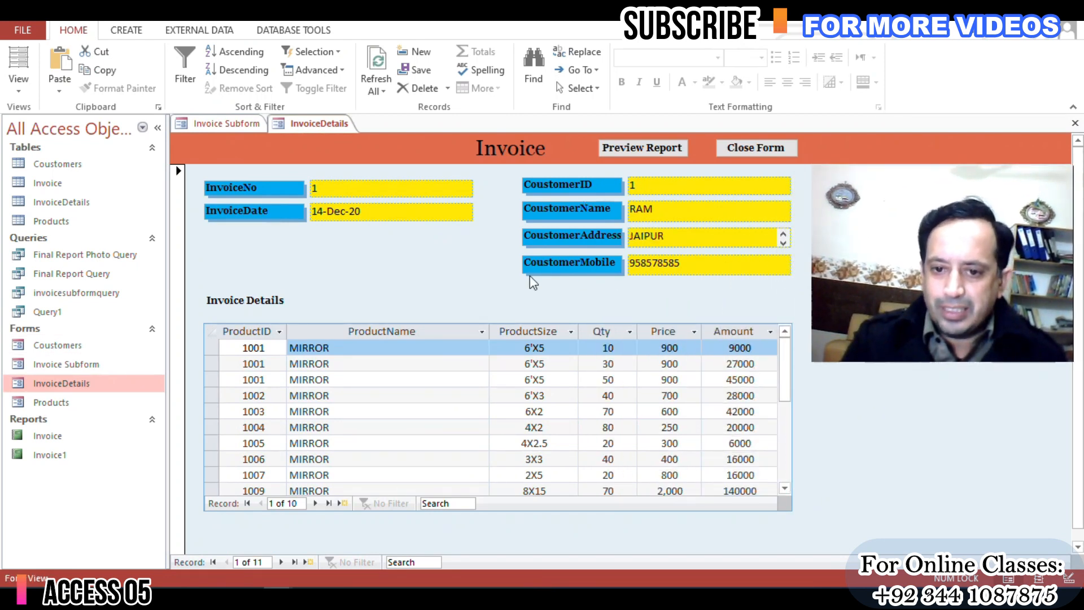
# - View the InvoiceDetails form in Design View and close it
pyautogui.rightClick(386, 244)
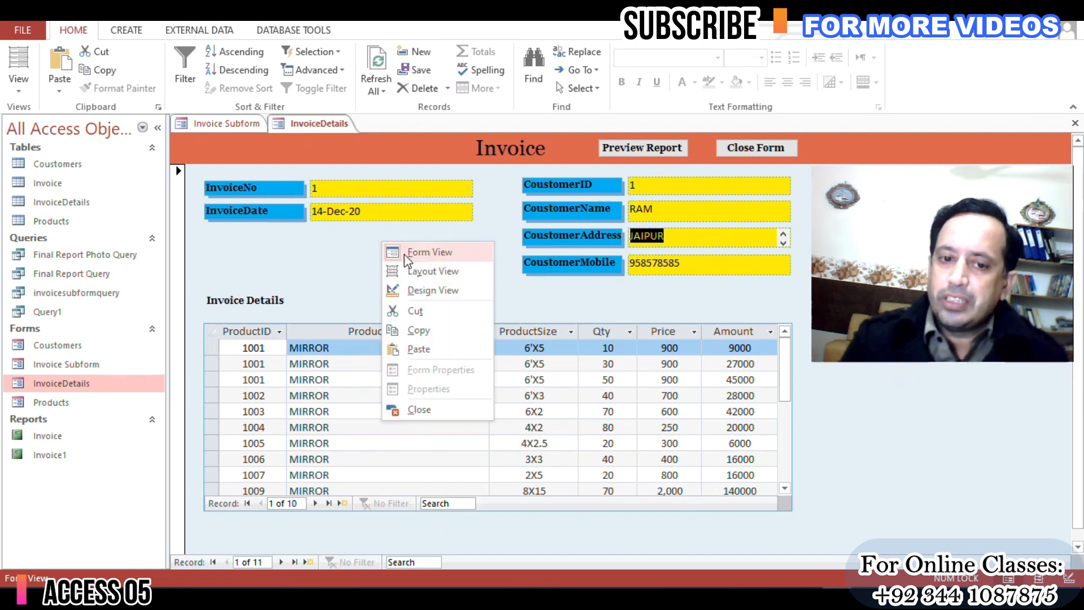
pyautogui.click(420, 287)
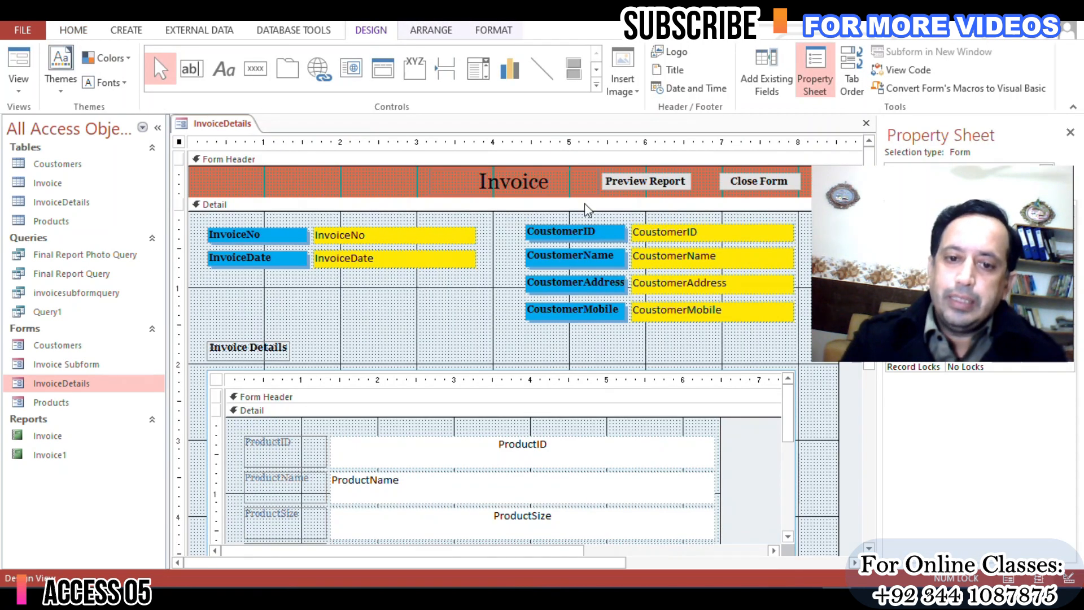
pyautogui.click(866, 123)
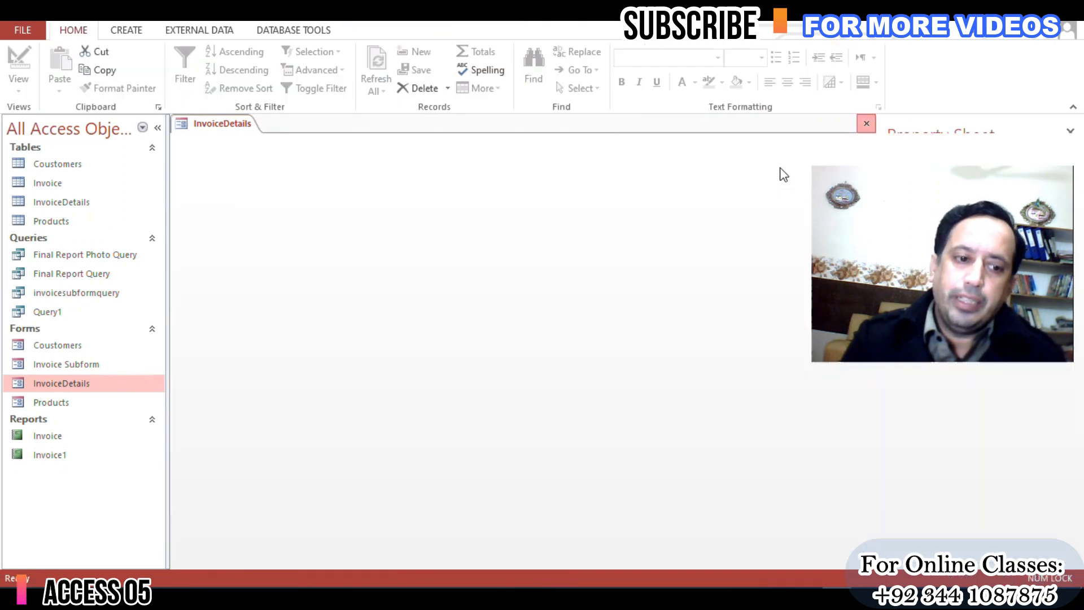
# - Check which fields invoicesubformquery offers in the Form Wizard, from ProductID through InvoiceNo, and cancel the wizard
pyautogui.click(86, 274)
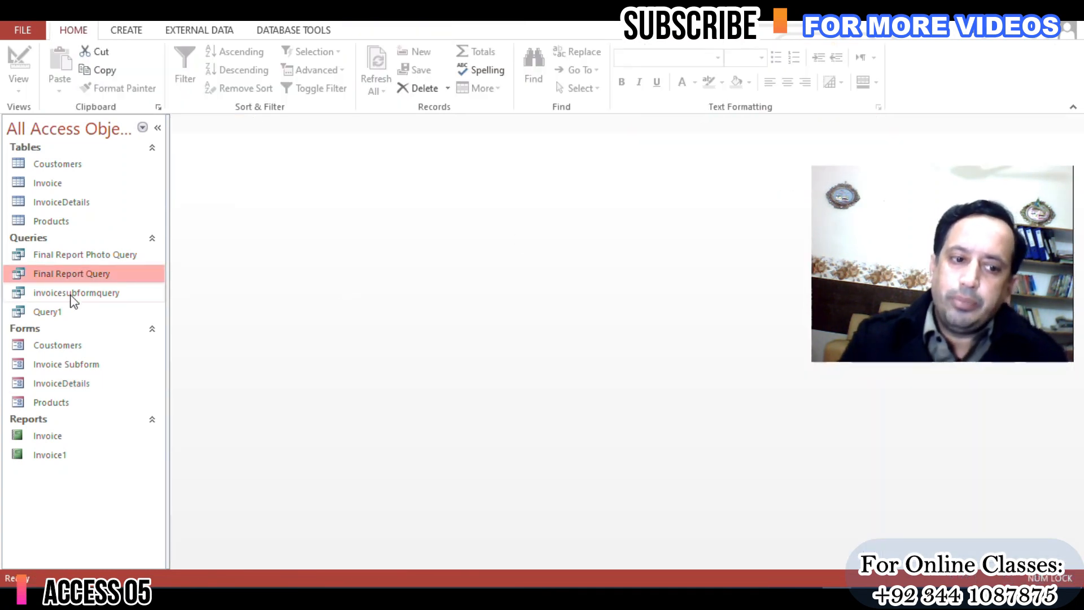
pyautogui.click(76, 296)
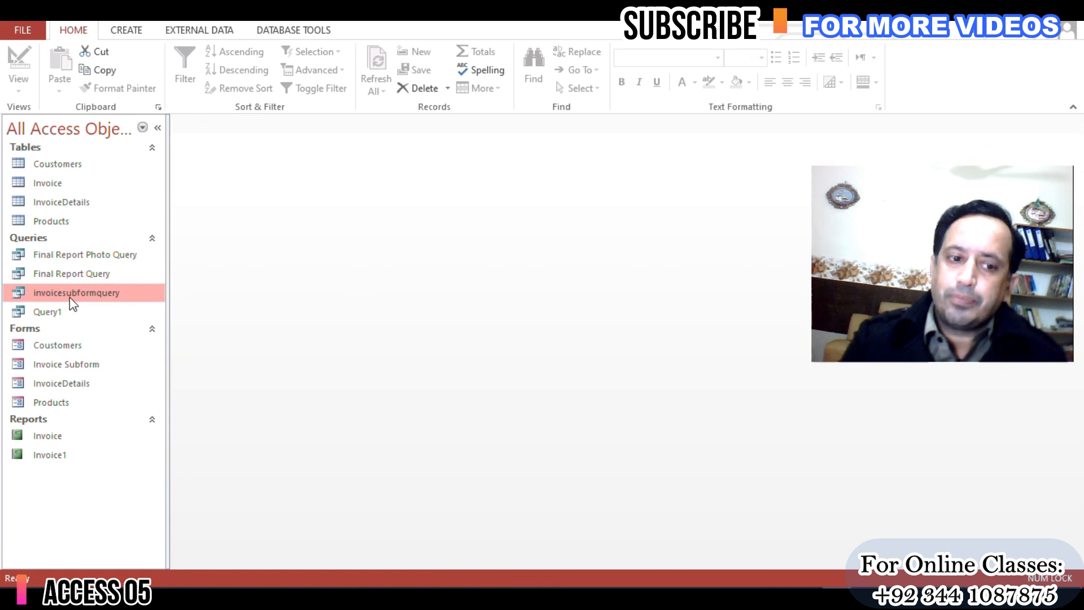
pyautogui.rightClick(70, 298)
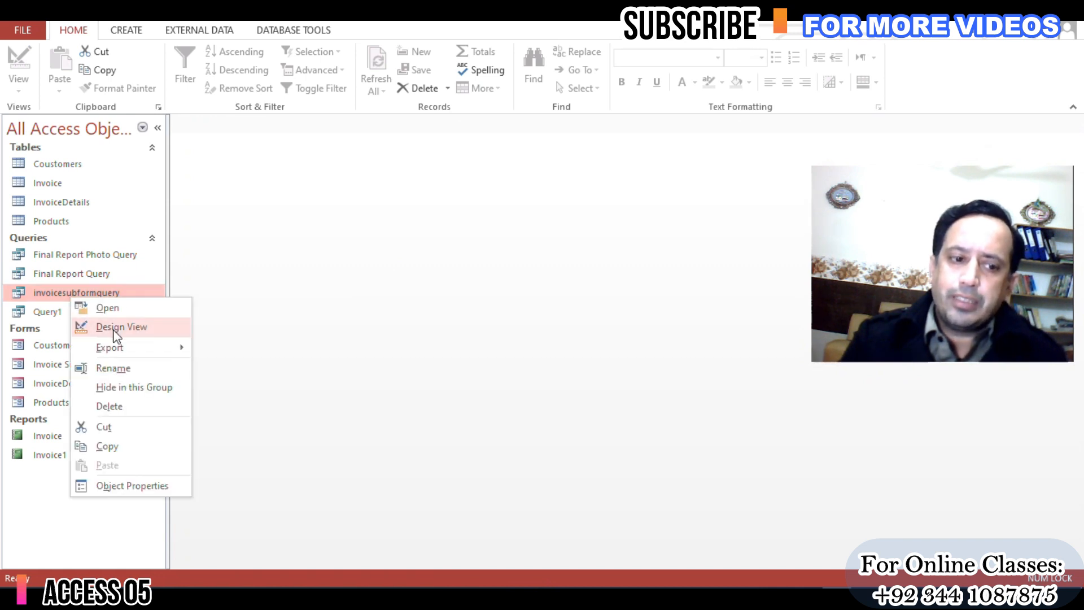
pyautogui.click(50, 302)
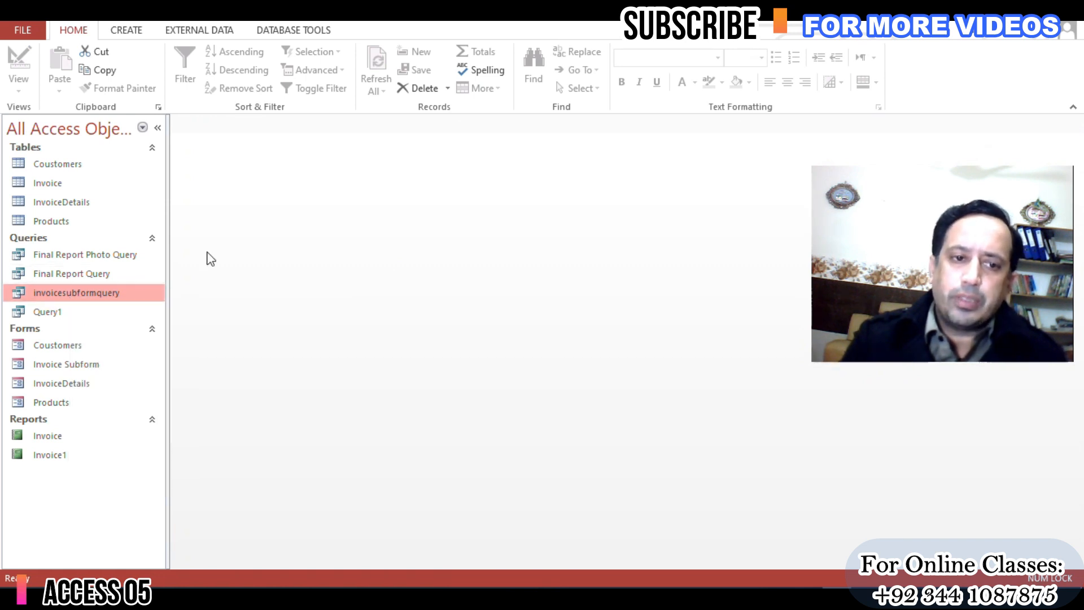
pyautogui.click(130, 32)
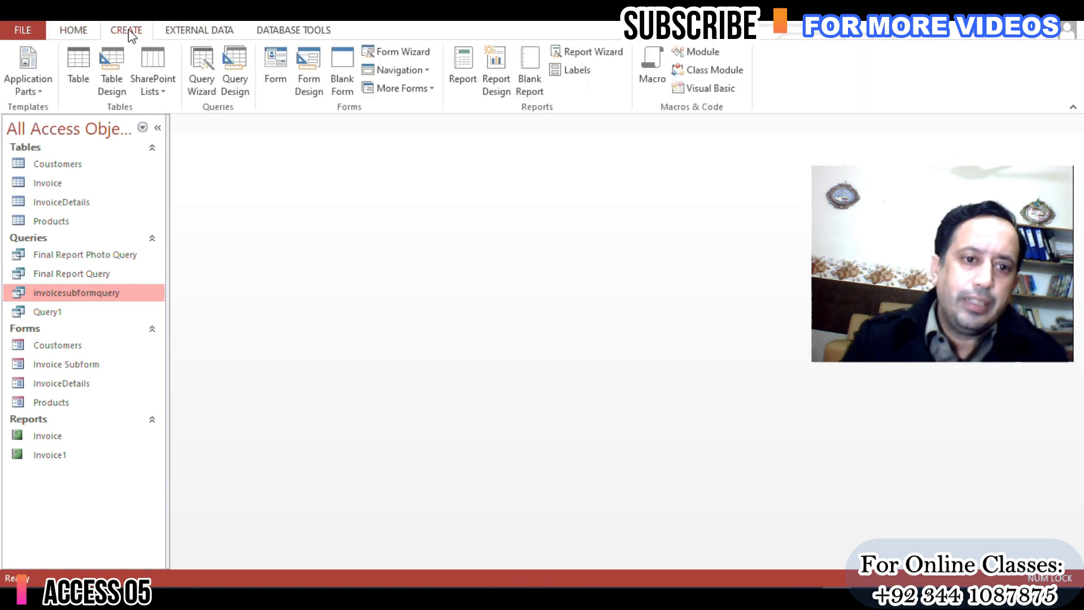
pyautogui.click(410, 56)
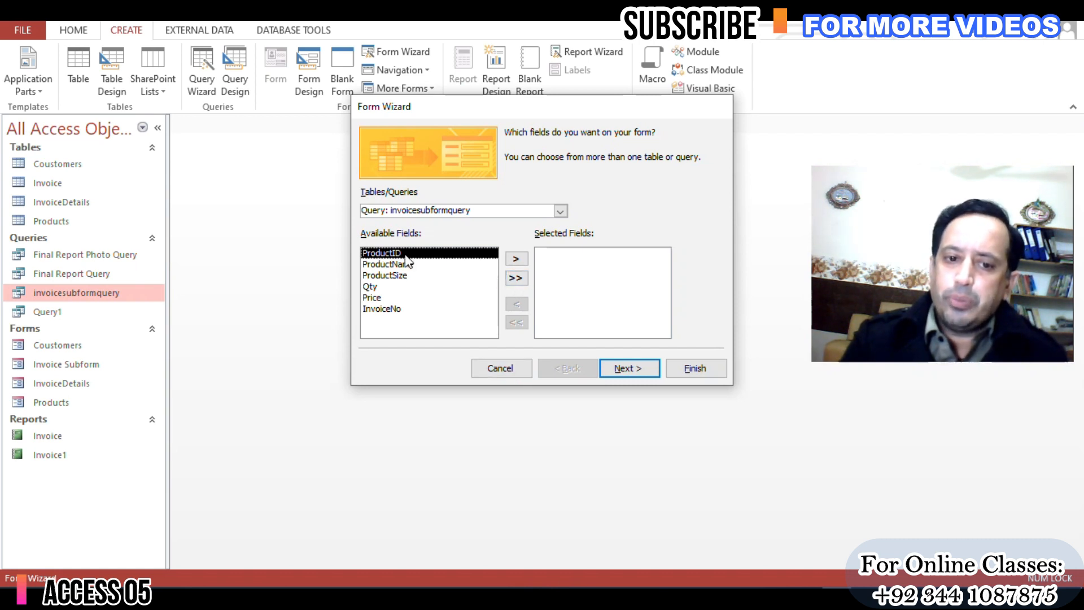
pyautogui.click(384, 264)
pyautogui.click(385, 276)
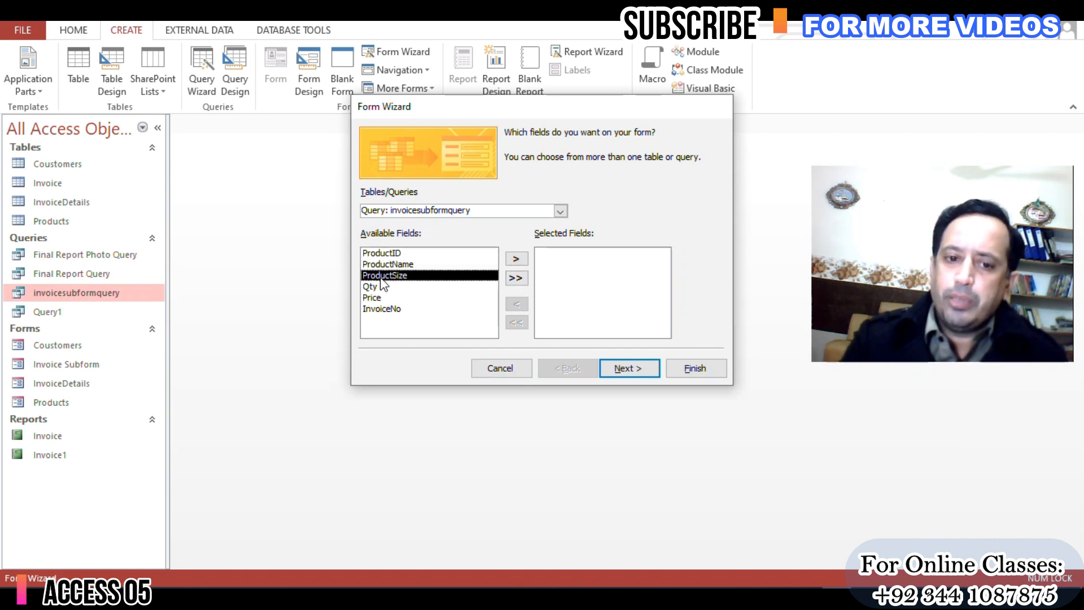
pyautogui.click(367, 287)
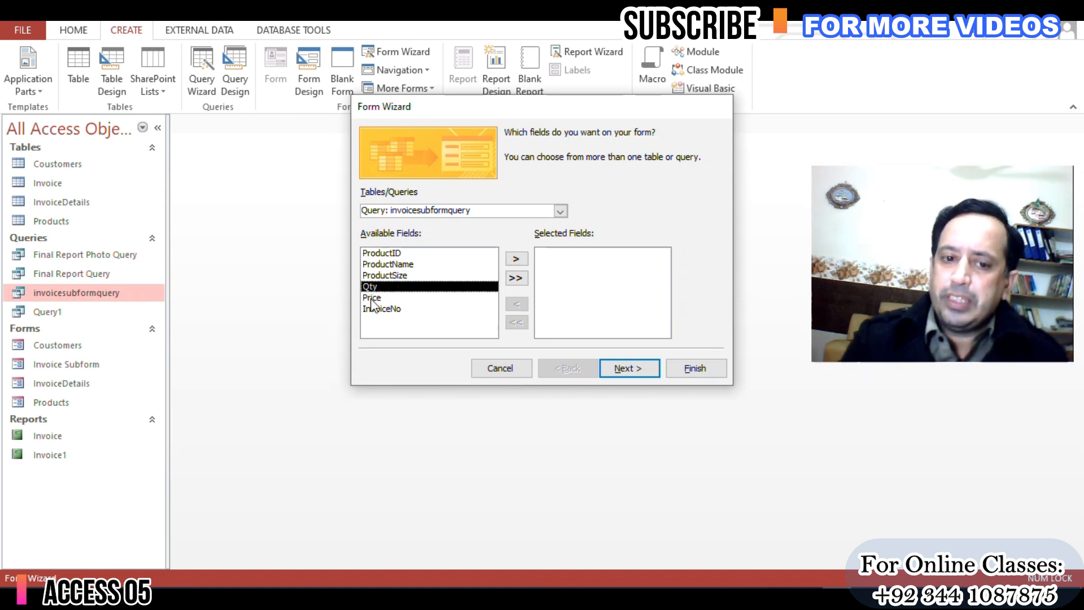
pyautogui.click(372, 299)
pyautogui.click(388, 310)
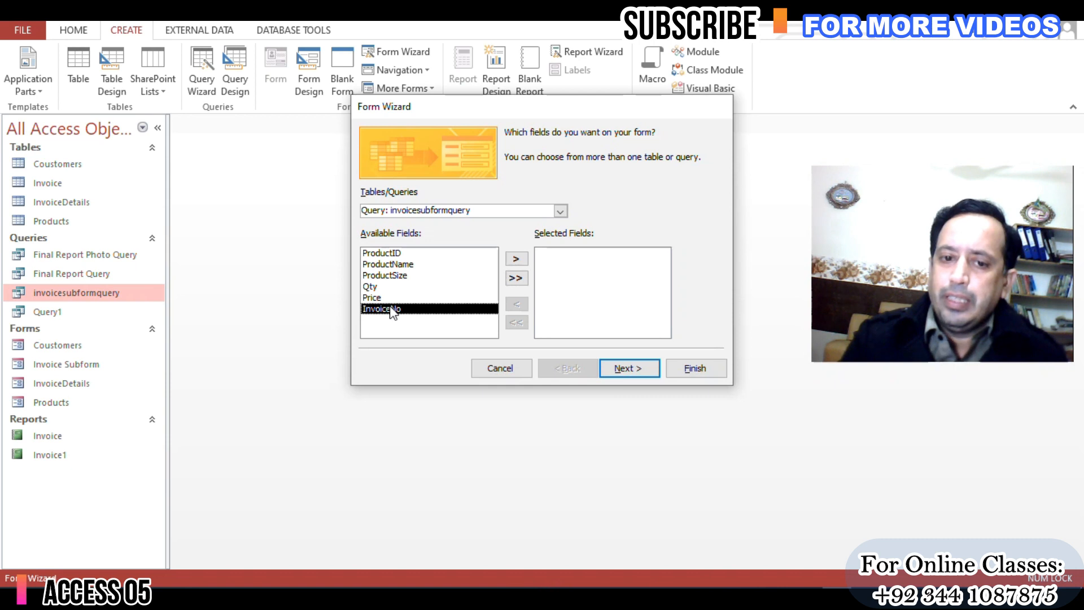
pyautogui.click(509, 370)
# - Open invoicesubformquery in Design View and add the Invoice table's Rate field to the query grid
pyautogui.rightClick(53, 295)
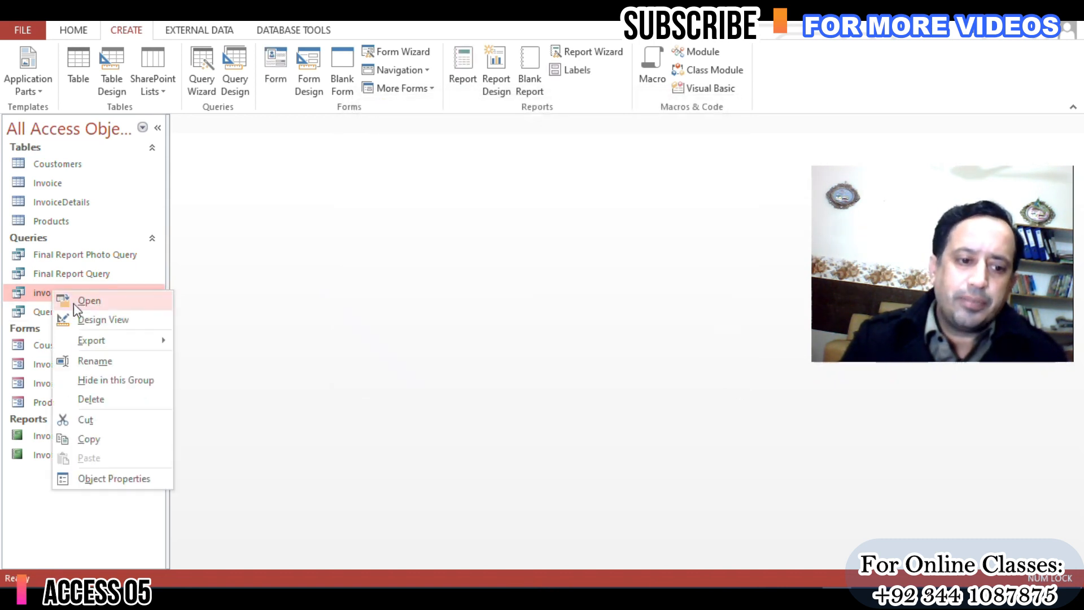
pyautogui.click(92, 318)
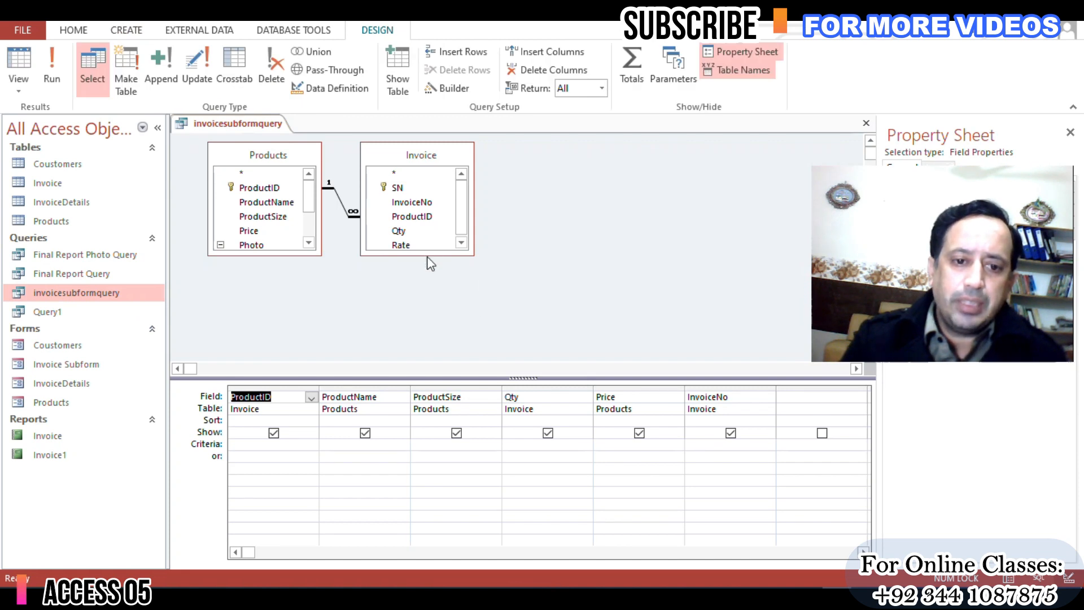
pyautogui.moveTo(426, 256); pyautogui.dragTo(426, 271)
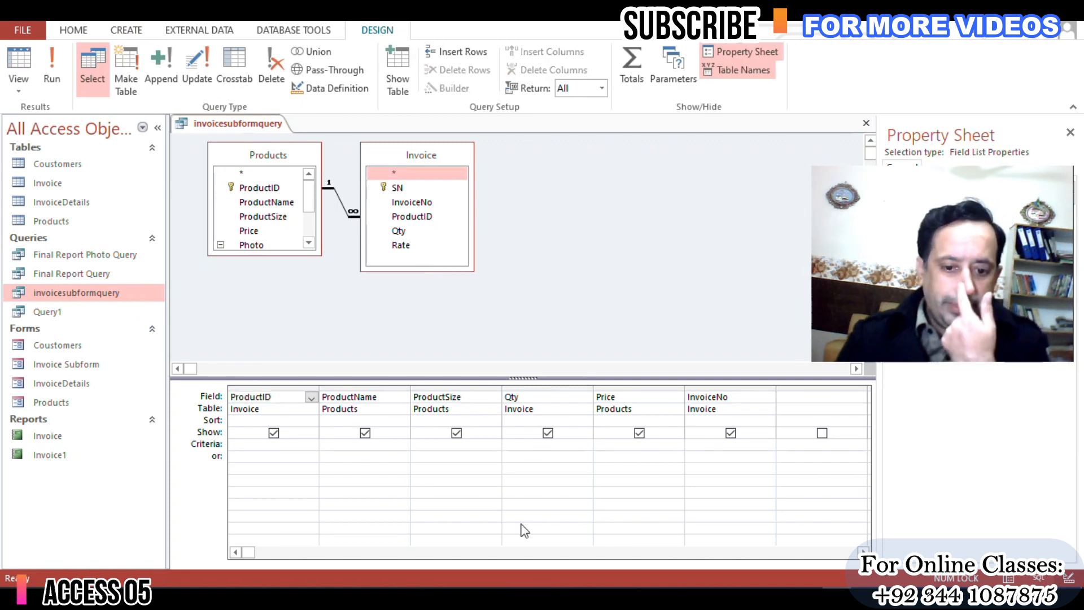
pyautogui.doubleClick(403, 245)
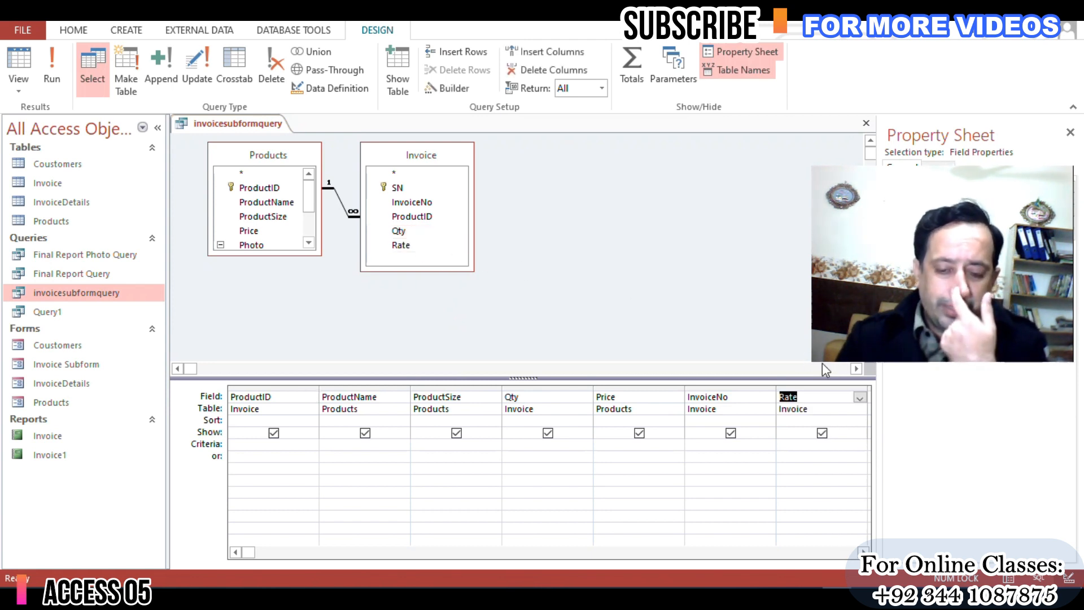
pyautogui.click(632, 536)
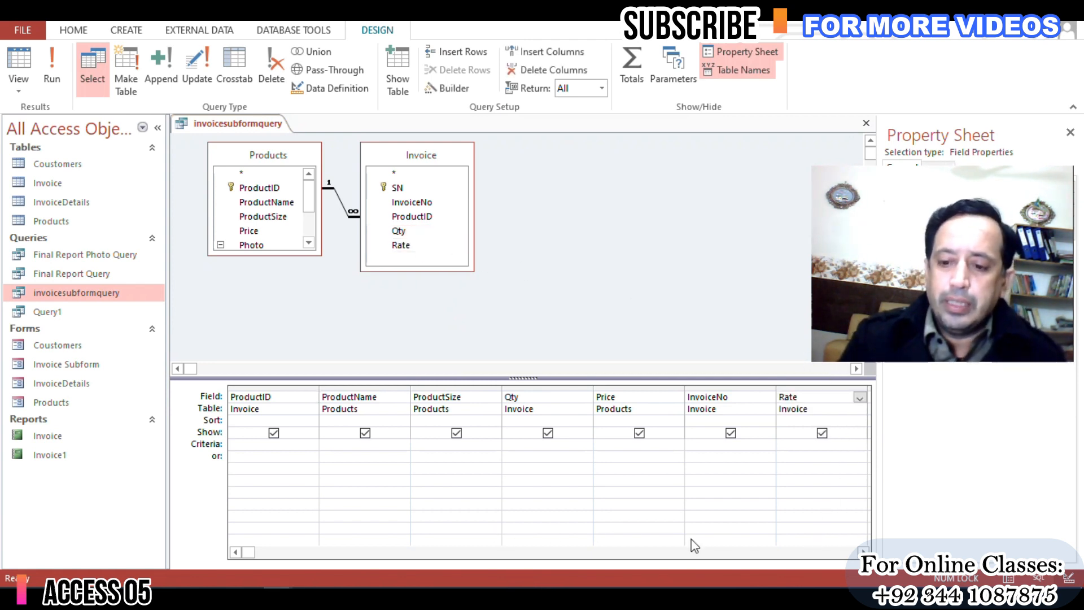
# - Start a calculated field named Amount in the first empty query column, using the Expression Builder
pyautogui.click(862, 552)
pyautogui.click(863, 551)
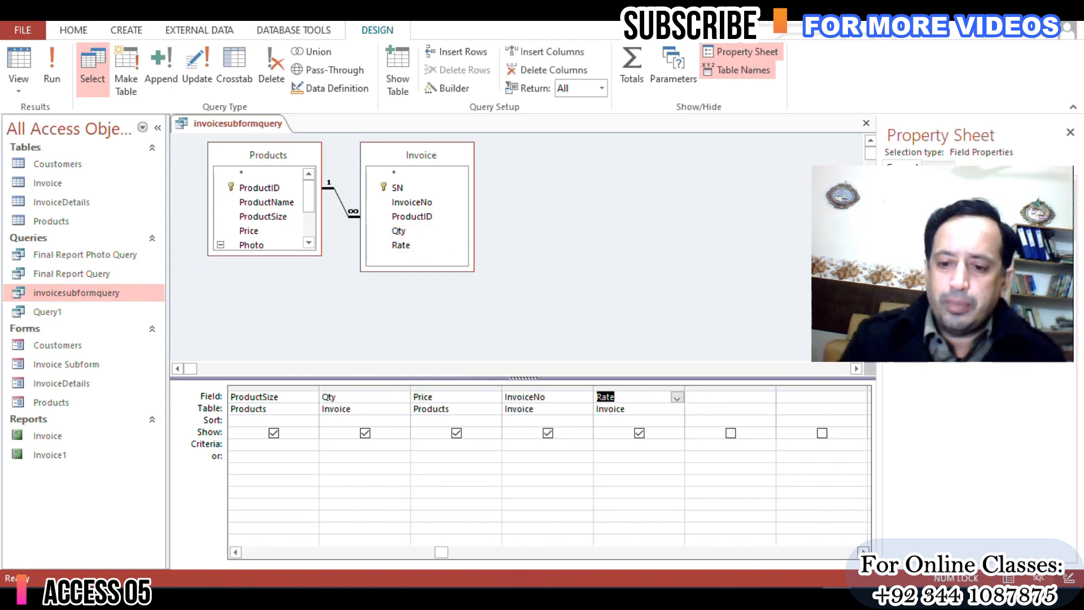
pyautogui.click(719, 394)
pyautogui.rightClick(717, 394)
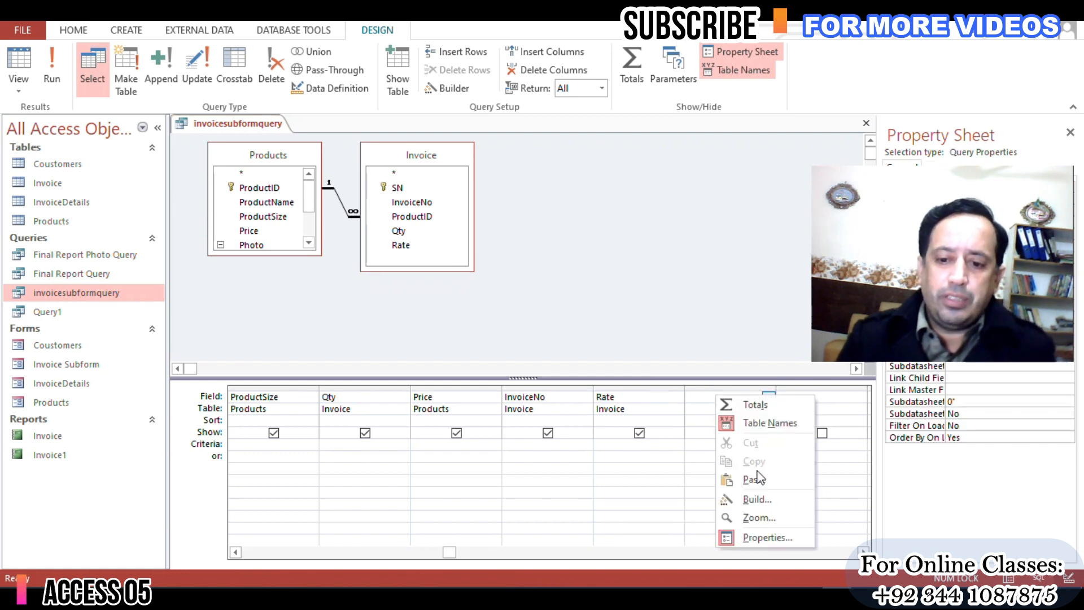
pyautogui.click(756, 498)
pyautogui.write('T')
pyautogui.press('BackSpace')
pyautogui.write('Amount:')
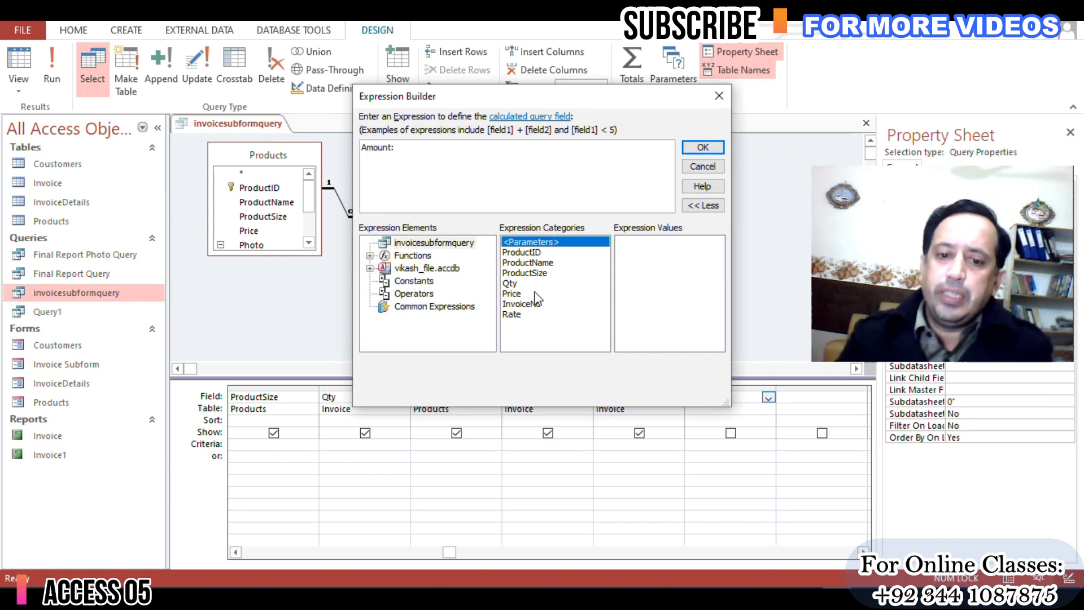
# - Define the Amount expression as [Qty] * [Rate], remove the «Expr» placeholder and accept it
pyautogui.click(510, 283)
pyautogui.doubleClick(509, 283)
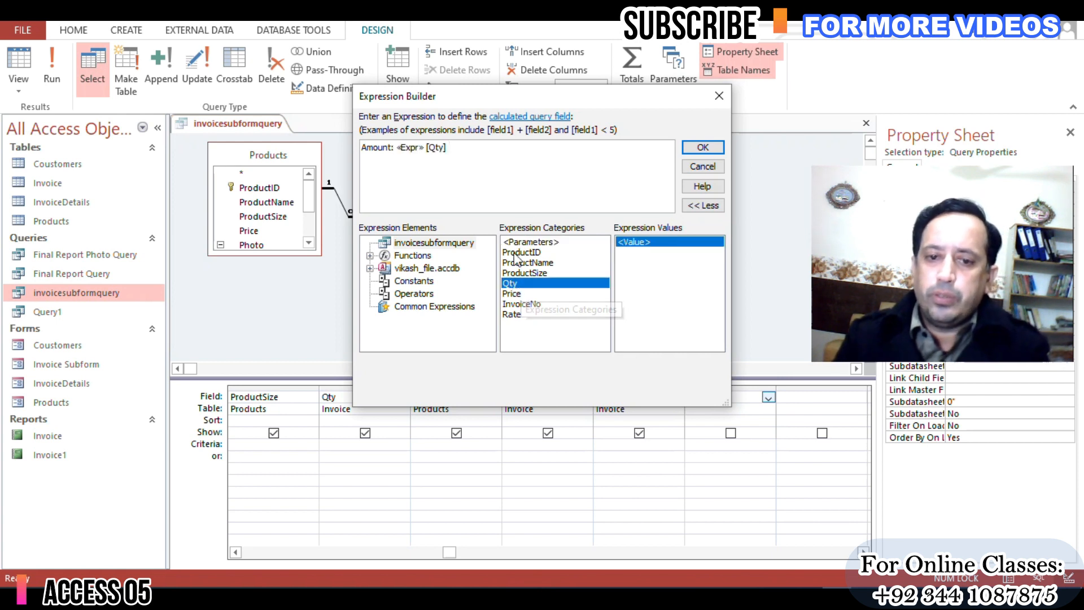
pyautogui.write('*')
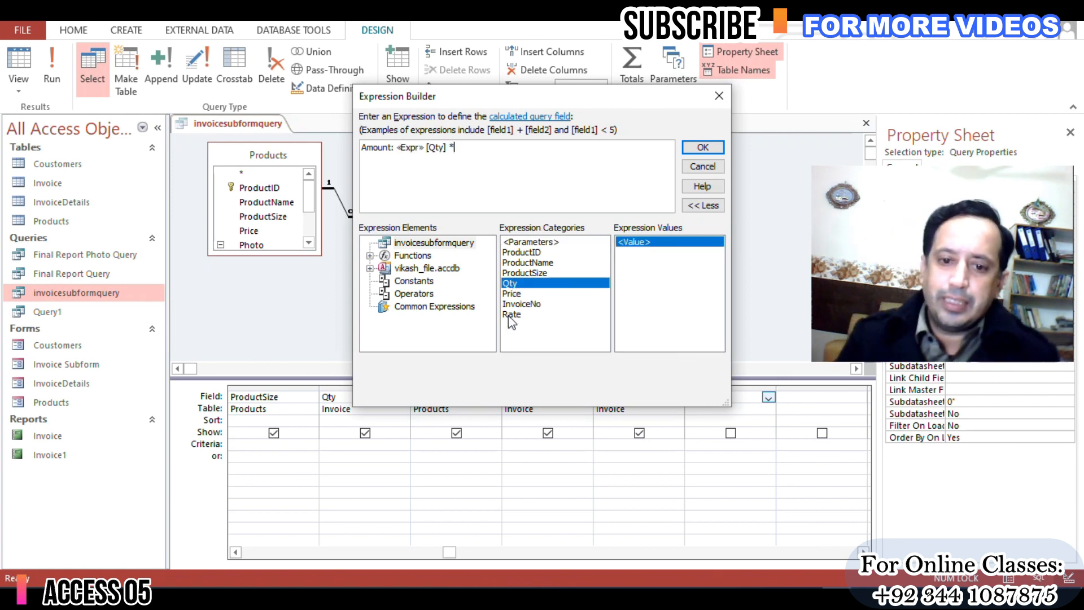
pyautogui.click(512, 315)
pyautogui.doubleClick(513, 314)
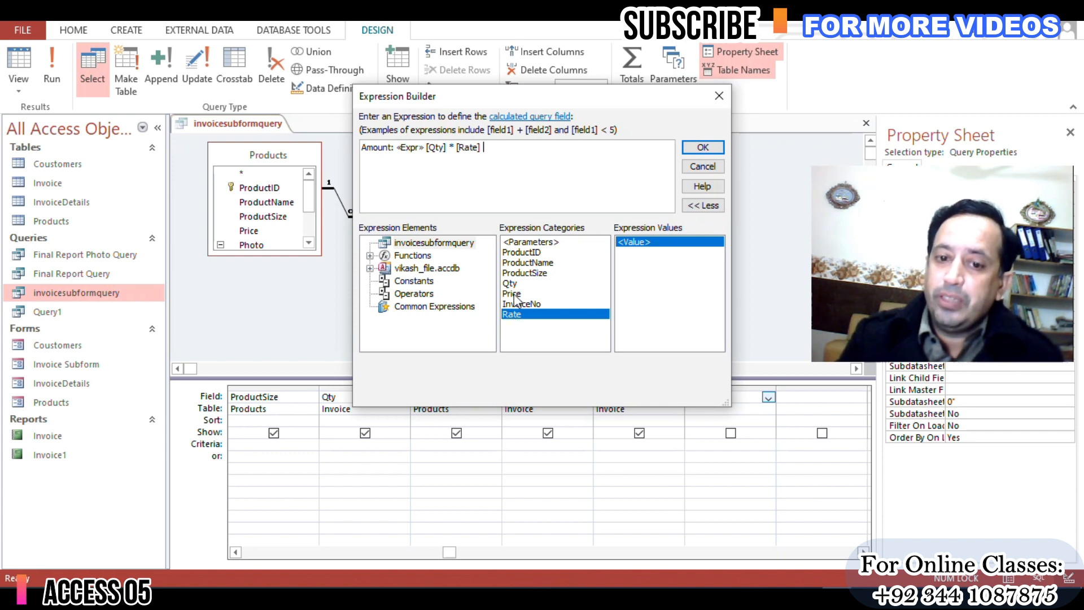
pyautogui.doubleClick(410, 147)
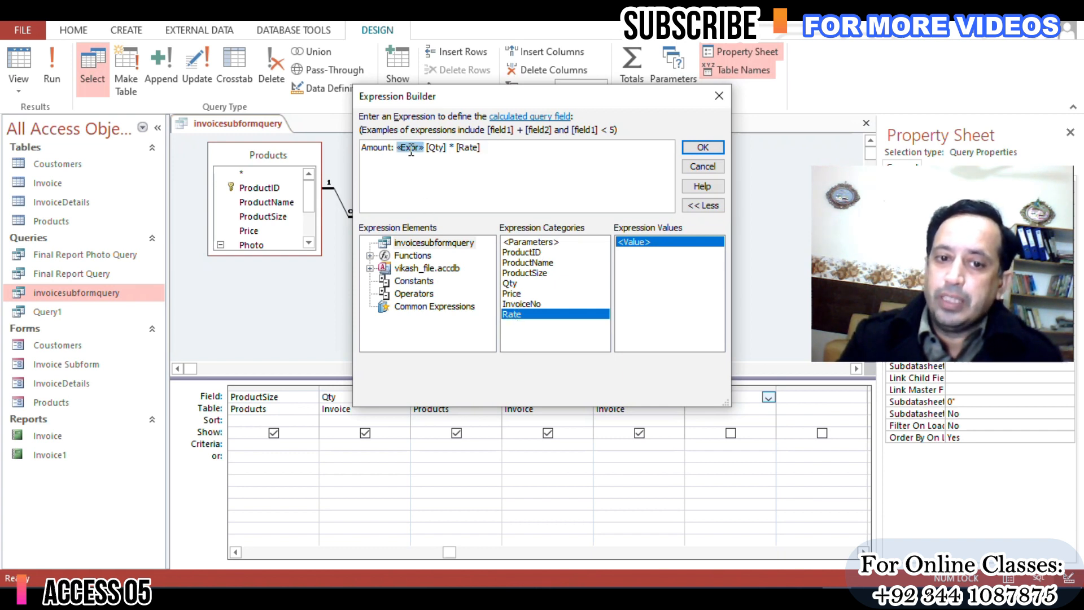
pyautogui.press('Delete')
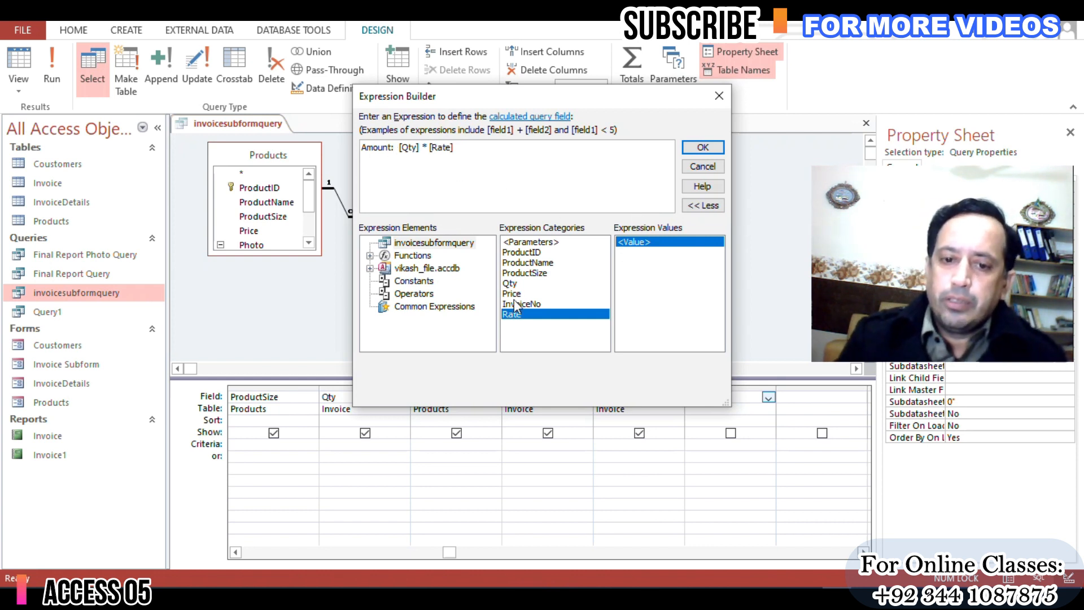
pyautogui.click(702, 147)
# - Check the Price and Amount columns in the query grid, and close invoicesubformquery with its changes saved
pyautogui.click(444, 409)
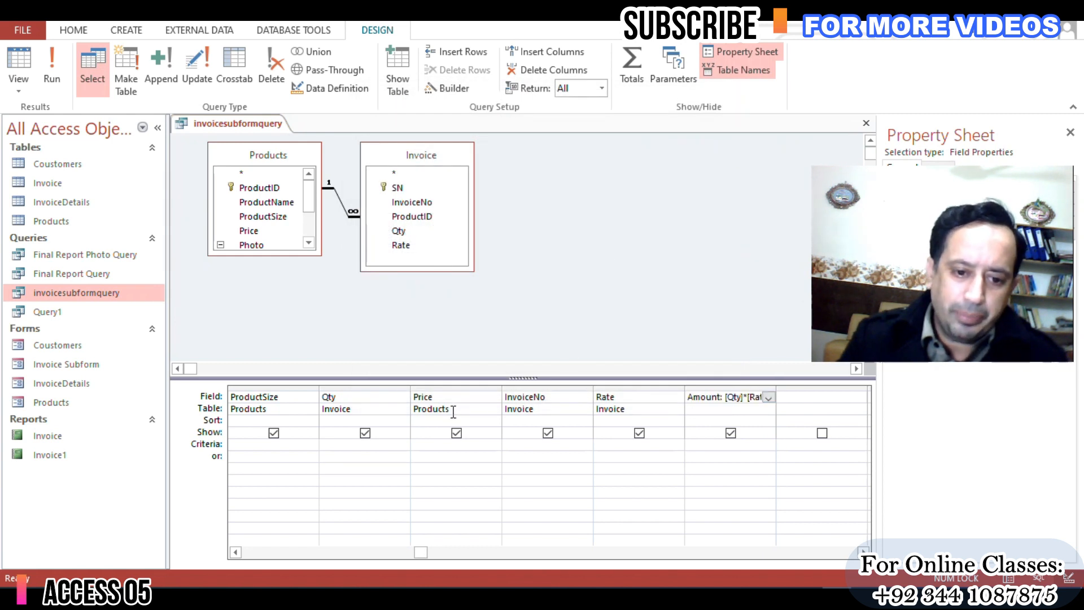
pyautogui.click(446, 388)
pyautogui.click(440, 398)
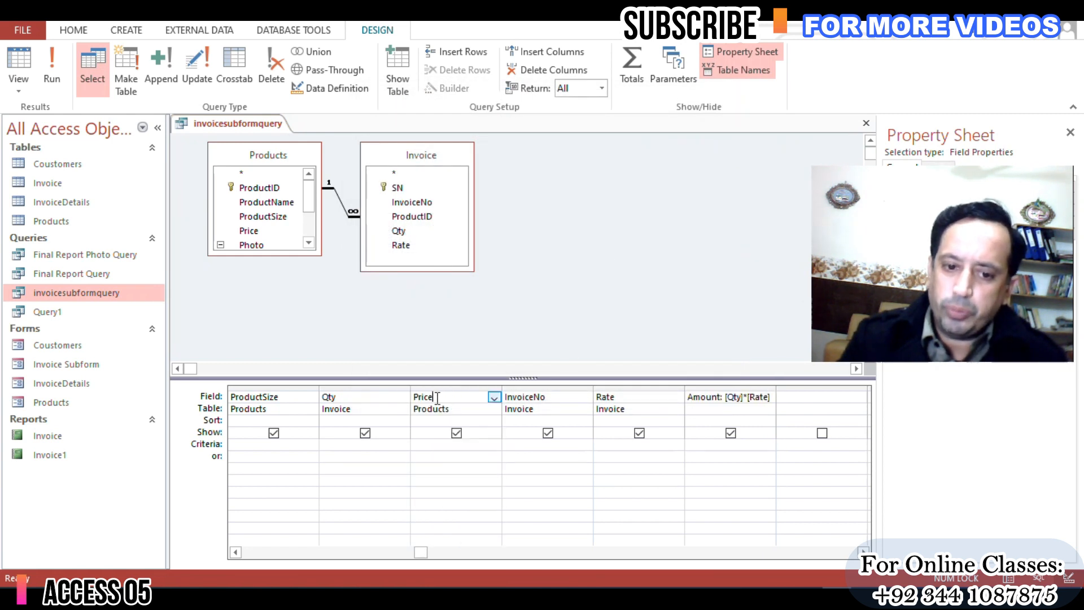
pyautogui.click(457, 408)
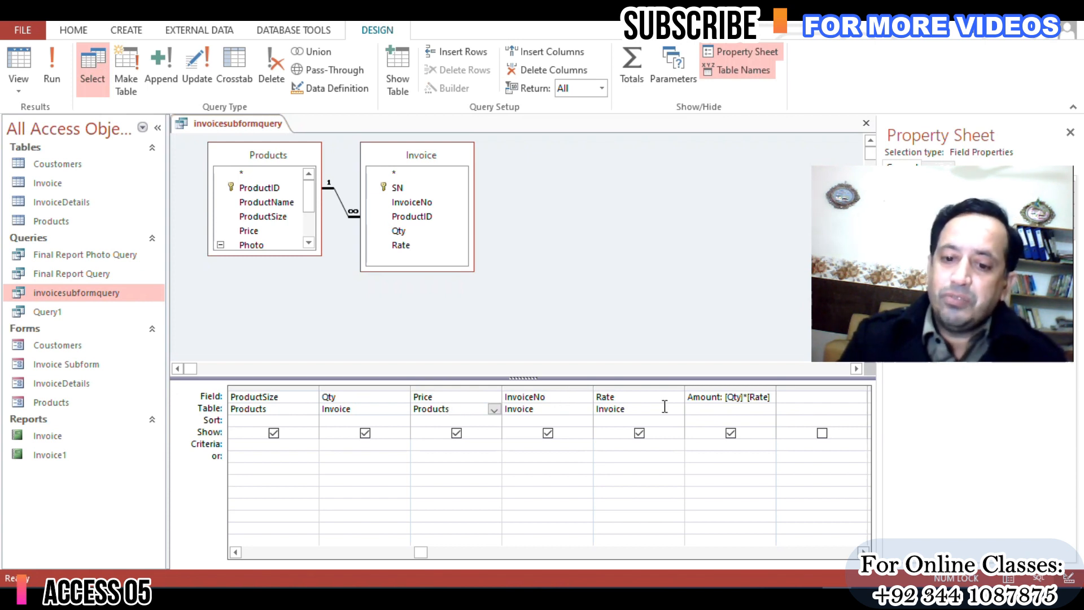
pyautogui.click(722, 408)
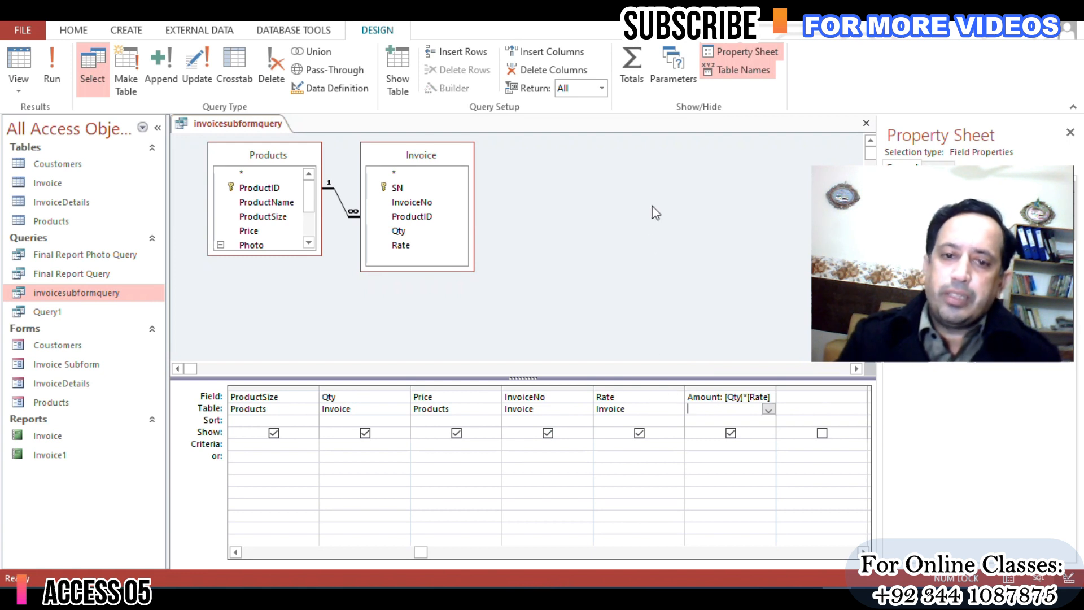
pyautogui.click(866, 123)
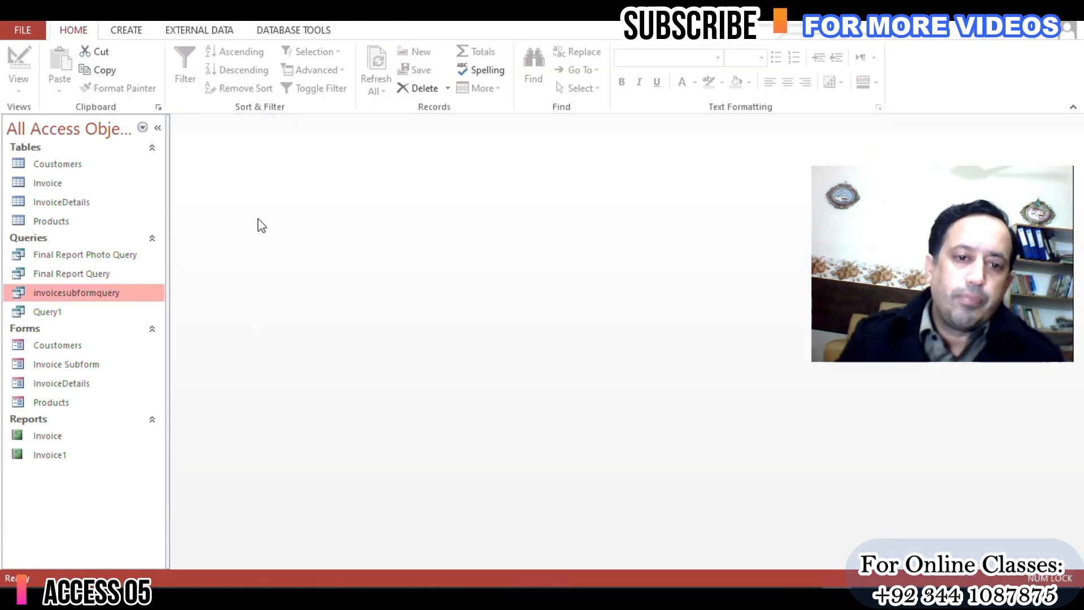
# - Create a form from all invoicesubformquery fields with the Form Wizard, using the Justified layout and the title invoicesubformquery
pyautogui.click(128, 31)
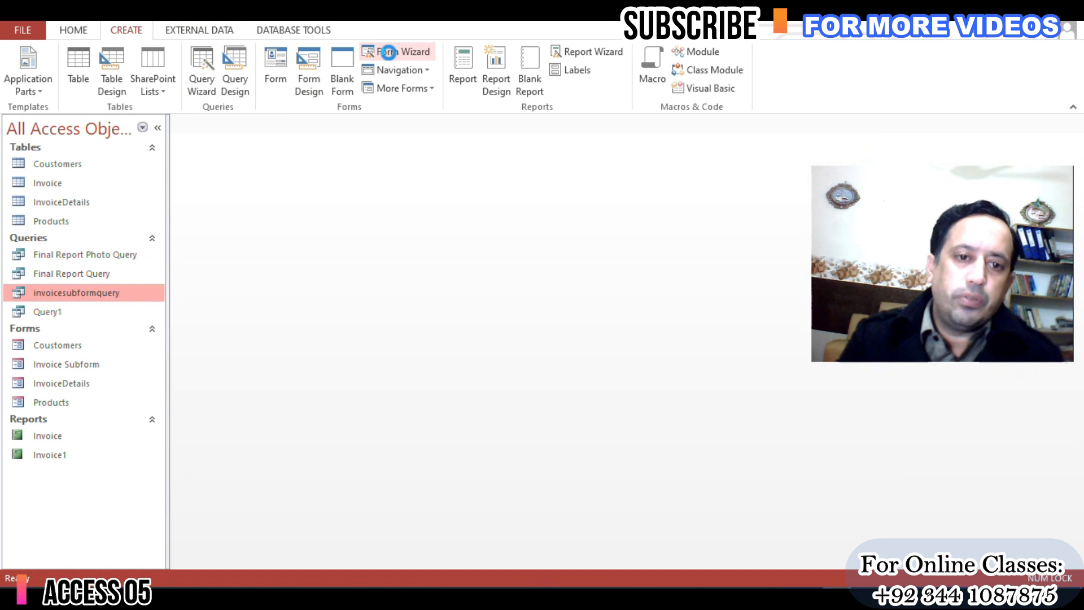
pyautogui.click(389, 51)
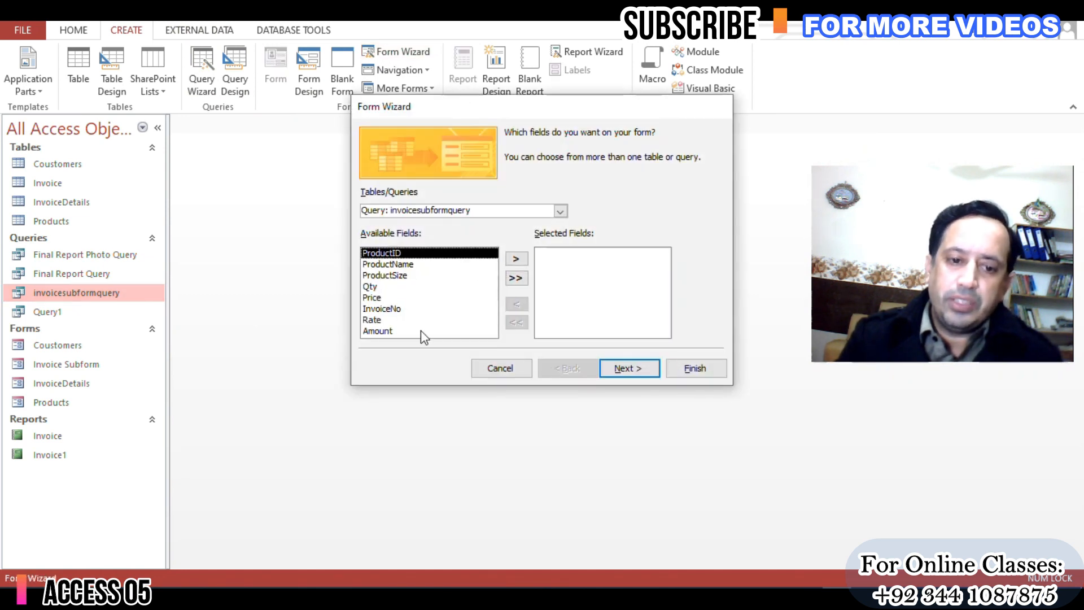
pyautogui.click(515, 277)
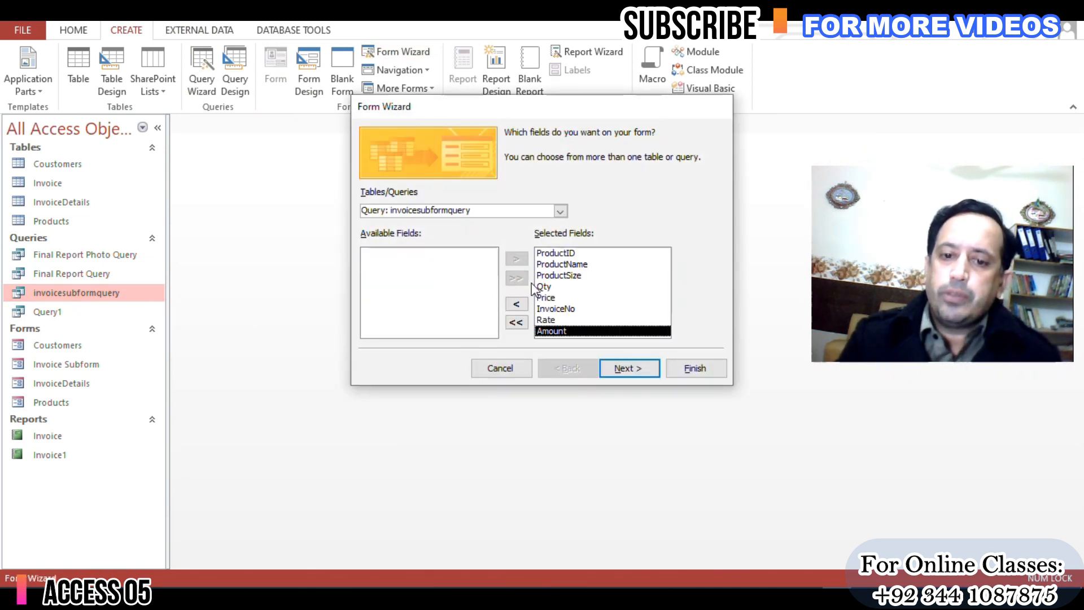
pyautogui.click(625, 370)
pyautogui.click(610, 235)
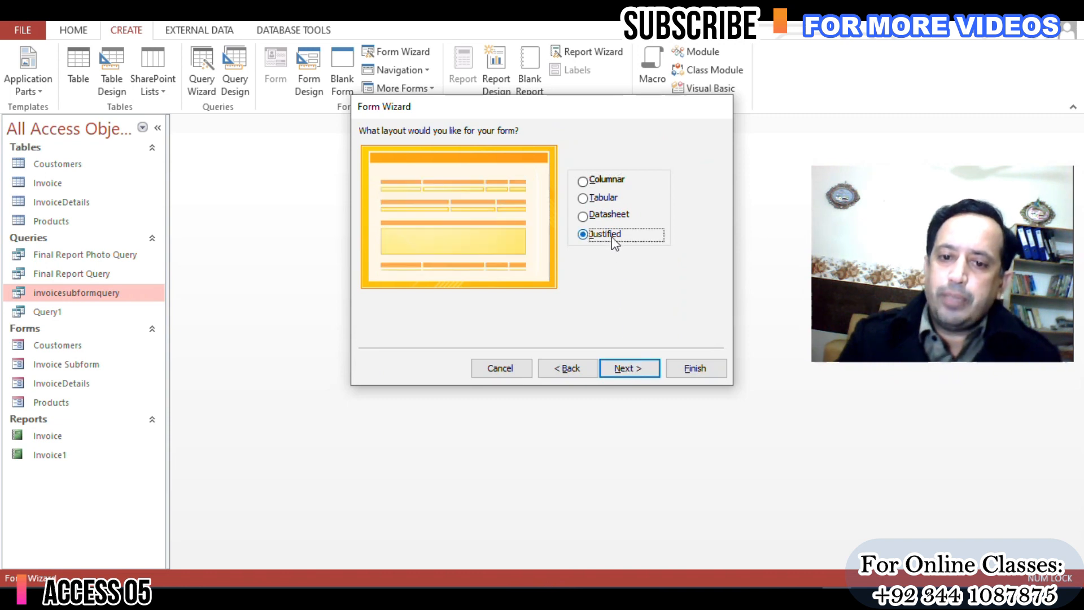
pyautogui.click(631, 368)
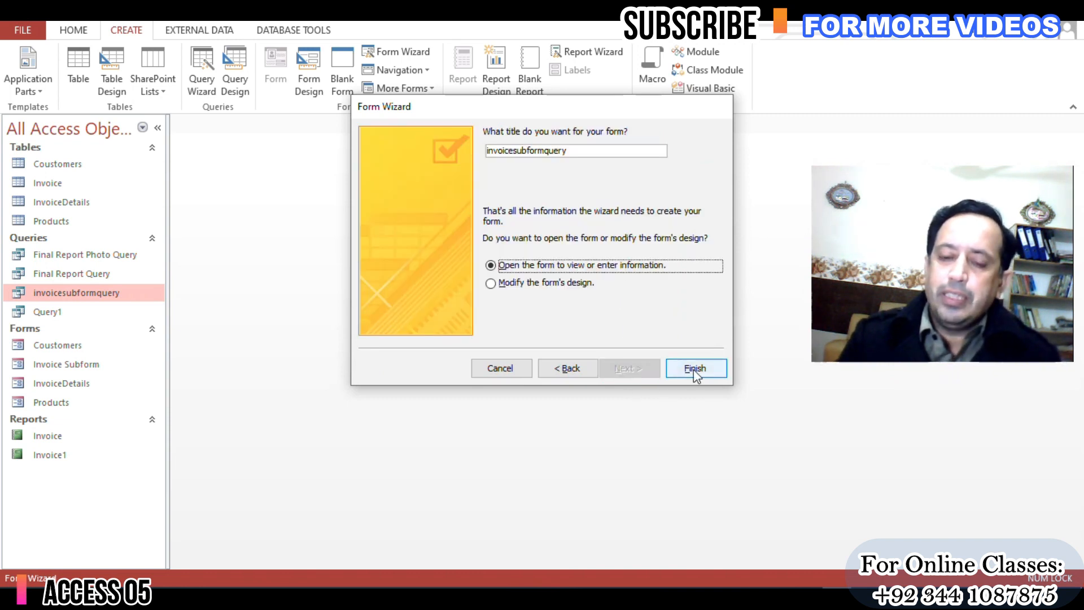
pyautogui.click(693, 370)
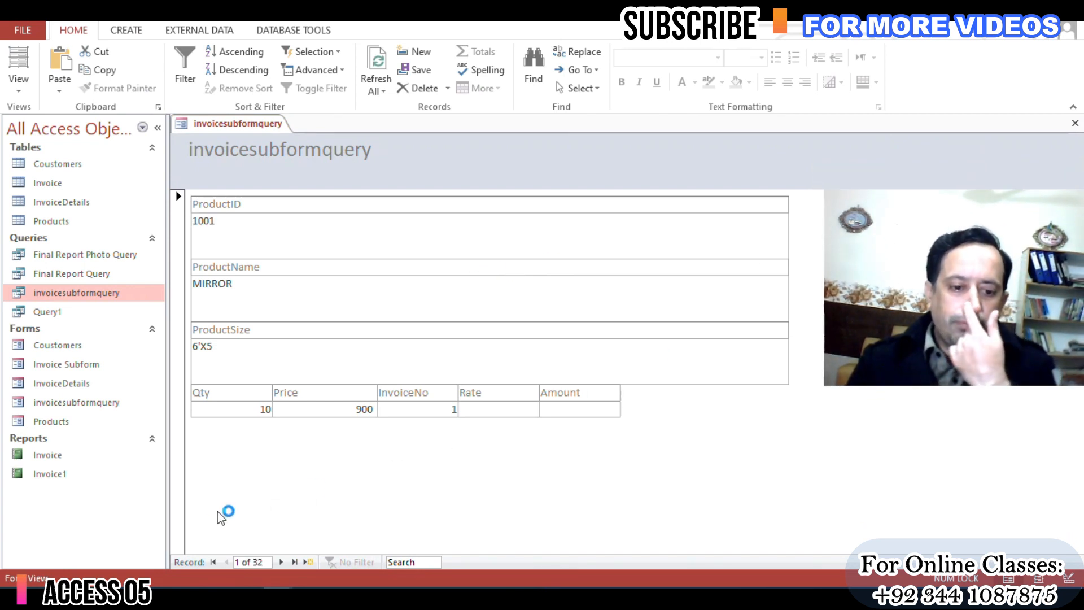
# - Open the form in Design View and narrow the ProductID, ProductName and ProductSize labels and text boxes to about 0.9 inch
pyautogui.rightClick(477, 159)
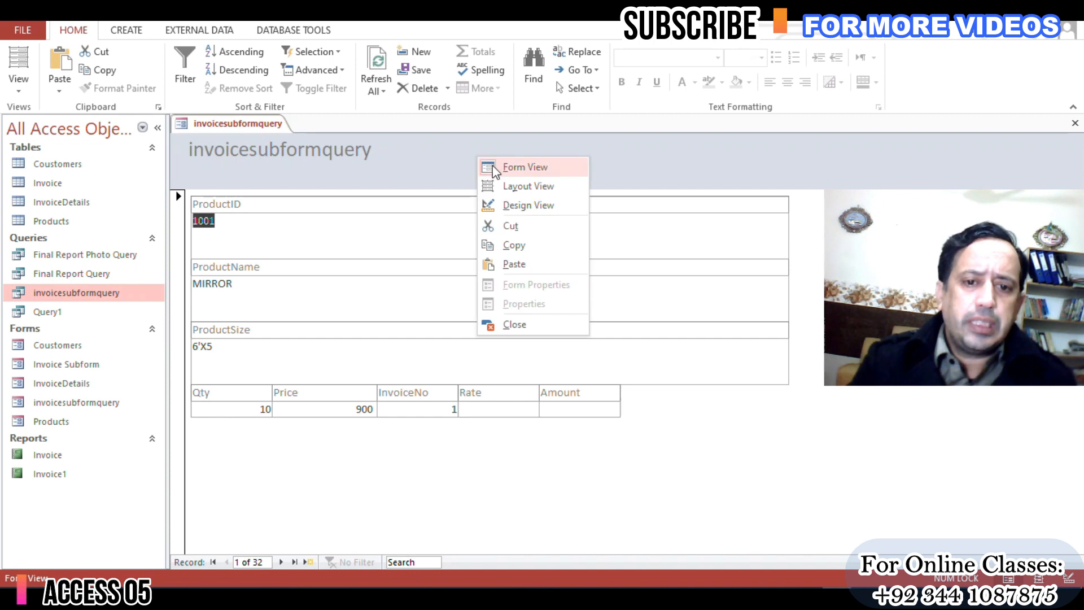
pyautogui.click(511, 205)
pyautogui.moveTo(796, 249); pyautogui.dragTo(484, 426)
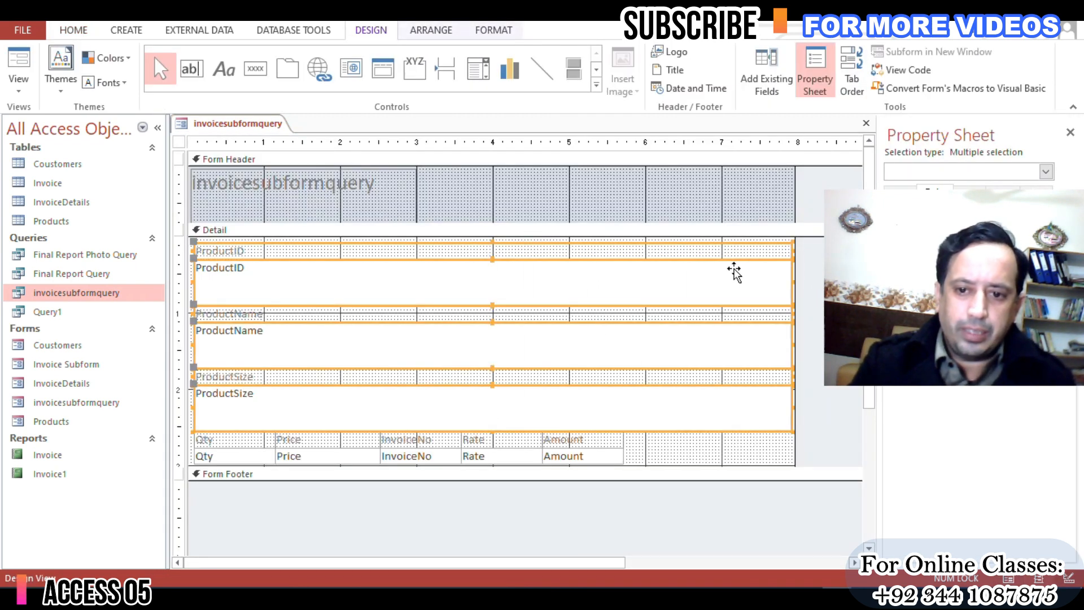
pyautogui.moveTo(791, 281); pyautogui.dragTo(264, 280)
pyautogui.click(296, 289)
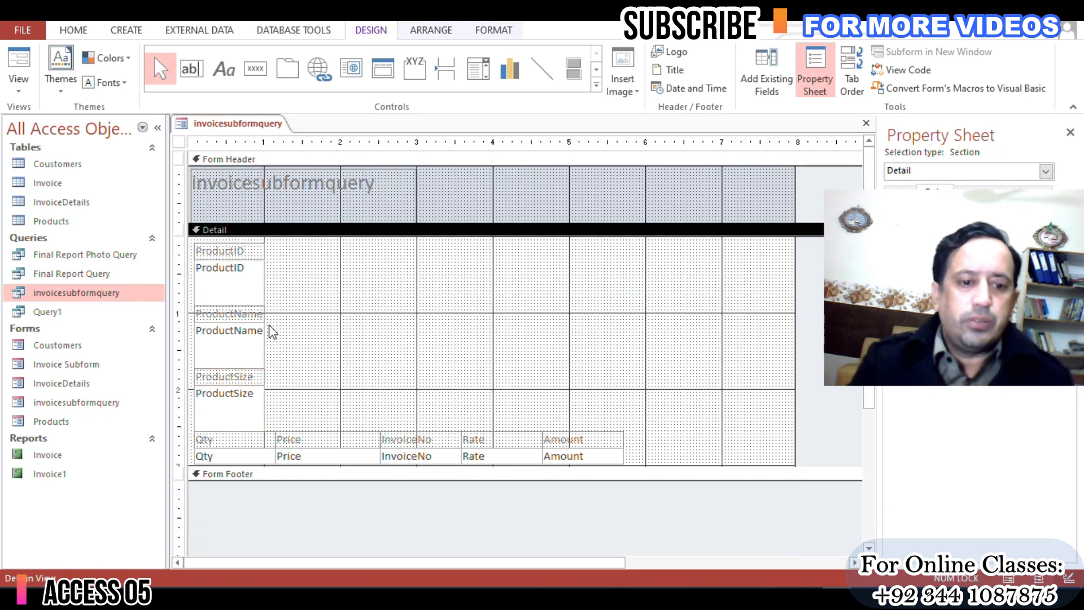
# - Arrange the ProductName, ProductSize, Qty, Price, InvoiceNo, Rate and Amount controls in one row beside ProductID, with labels above their text boxes
pyautogui.moveTo(277, 318); pyautogui.dragTo(395, 260)
pyautogui.click(368, 346)
pyautogui.hotkey('ctrl', 'z')
pyautogui.moveTo(431, 314)
pyautogui.mouseDown()
pyautogui.moveTo(228, 305)
pyautogui.moveTo(228, 277)
pyautogui.mouseUp()
pyautogui.moveTo(197, 422); pyautogui.dragTo(583, 465)
pyautogui.moveTo(225, 441); pyautogui.dragTo(438, 249)
pyautogui.click(429, 293)
# - Reduce the ProductID, ProductName, ProductSize and Qty text boxes to the same one-line height with Size To Shortest
pyautogui.moveTo(442, 293); pyautogui.dragTo(200, 279)
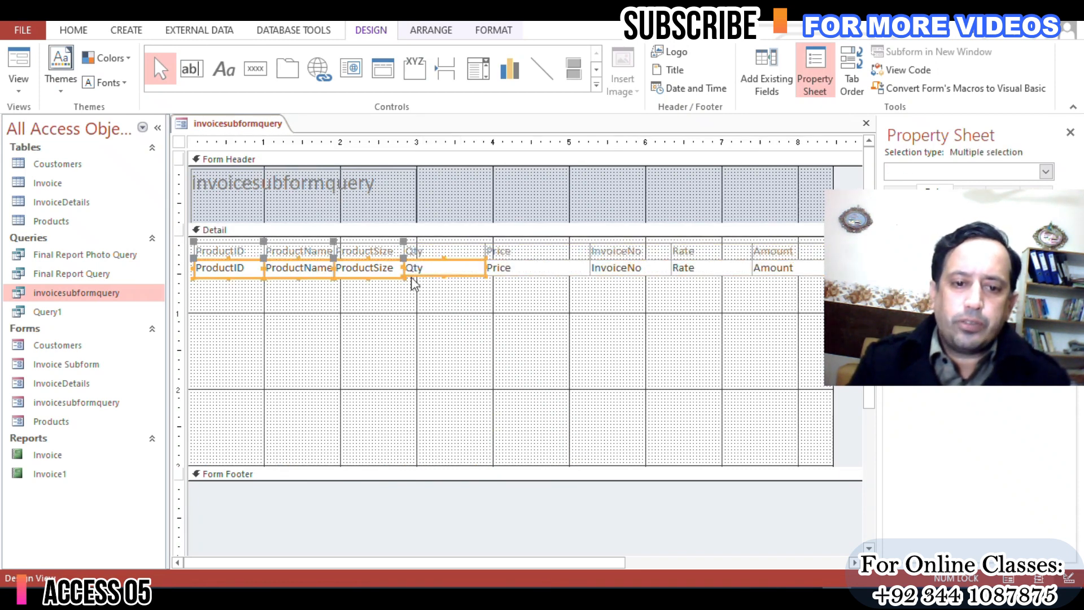
pyautogui.rightClick(428, 269)
pyautogui.moveTo(515, 377)
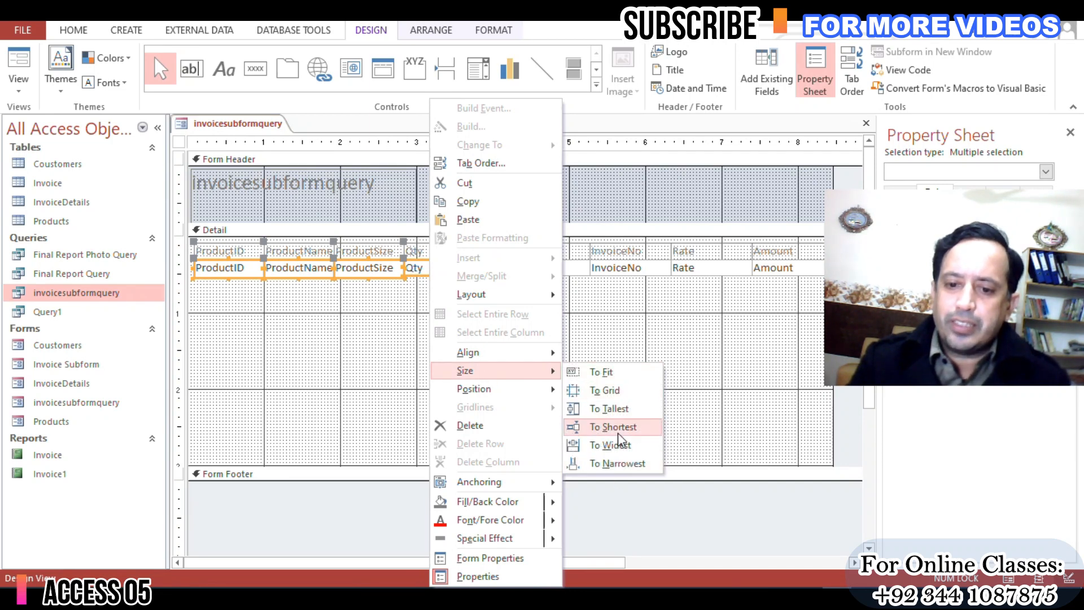
pyautogui.click(603, 424)
pyautogui.click(534, 290)
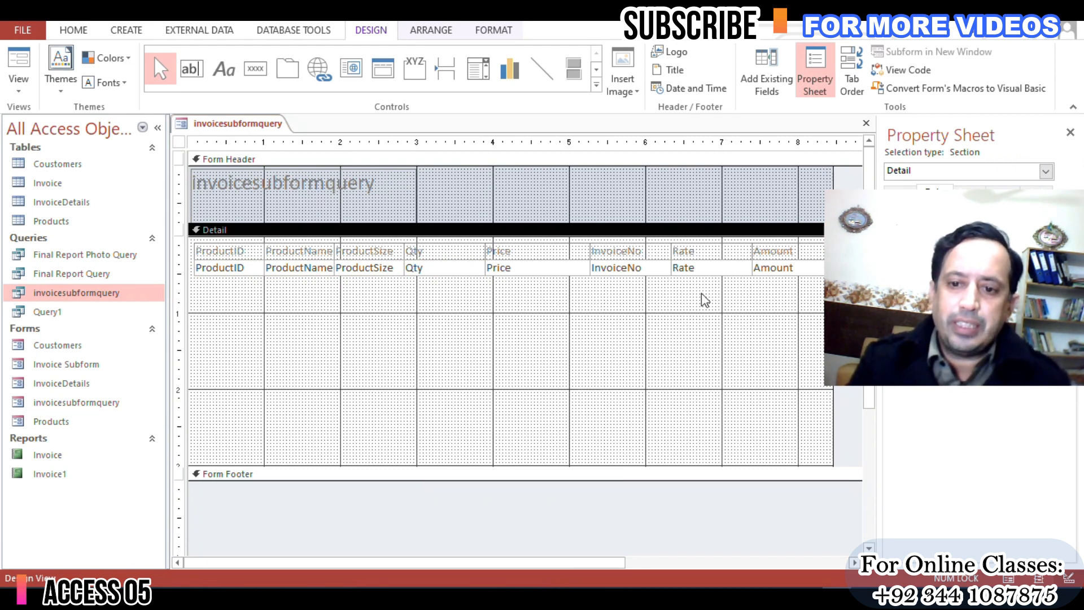
pyautogui.moveTo(774, 300); pyautogui.dragTo(464, 266)
pyautogui.hotkey('ctrl', 'z')
pyautogui.click(470, 285)
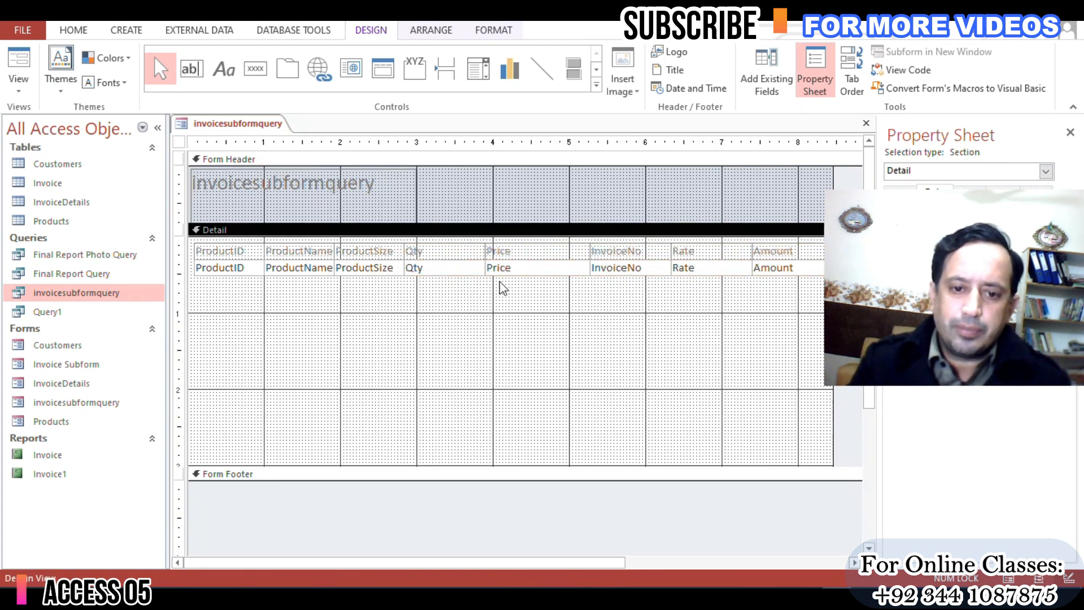
pyautogui.moveTo(815, 288); pyautogui.dragTo(467, 250)
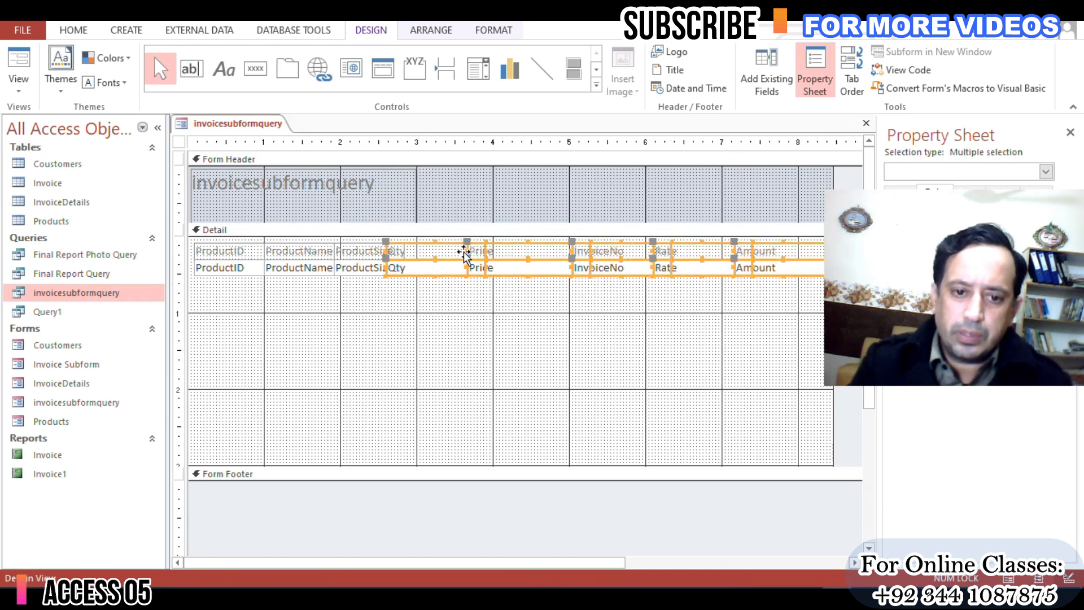
pyautogui.hotkey('ctrl', 'z')
pyautogui.moveTo(467, 279); pyautogui.dragTo(479, 310)
pyautogui.hotkey('ctrl', 'z')
pyautogui.click(479, 335)
# - Narrow the Qty controls to about 0.6 inch and match the Price, InvoiceNo, Rate and Amount controls to them with Size To Narrowest
pyautogui.click(483, 267)
pyautogui.moveTo(484, 268); pyautogui.dragTo(450, 266)
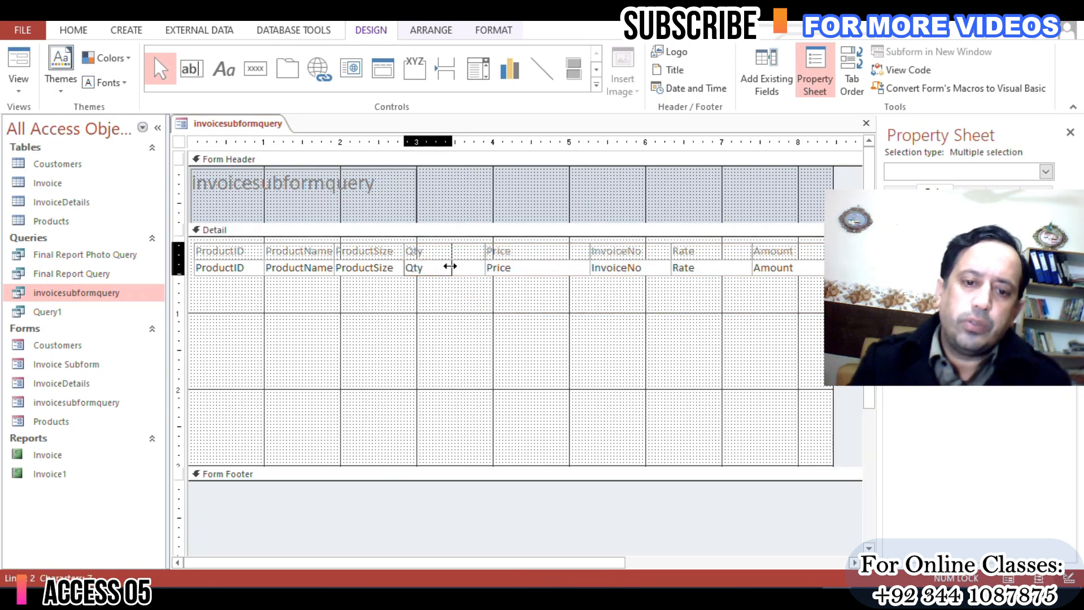
pyautogui.moveTo(788, 294); pyautogui.dragTo(415, 252)
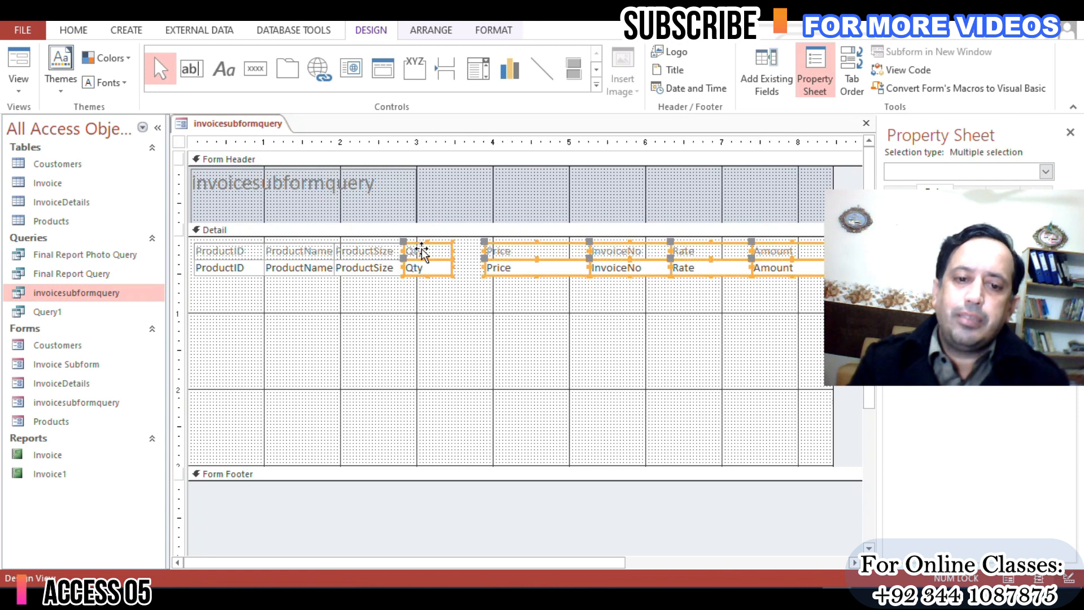
pyautogui.rightClick(422, 257)
pyautogui.moveTo(517, 374)
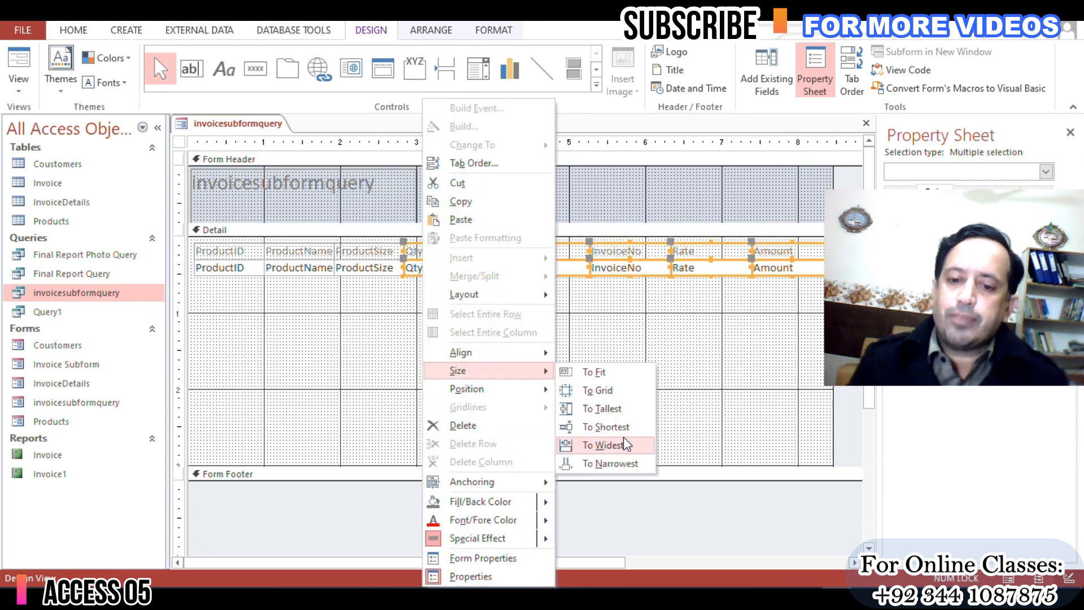
pyautogui.click(610, 463)
# - Align the Qty, Price, InvoiceNo, Rate and Amount controls left so that they sit side by side without gaps
pyautogui.rightClick(436, 251)
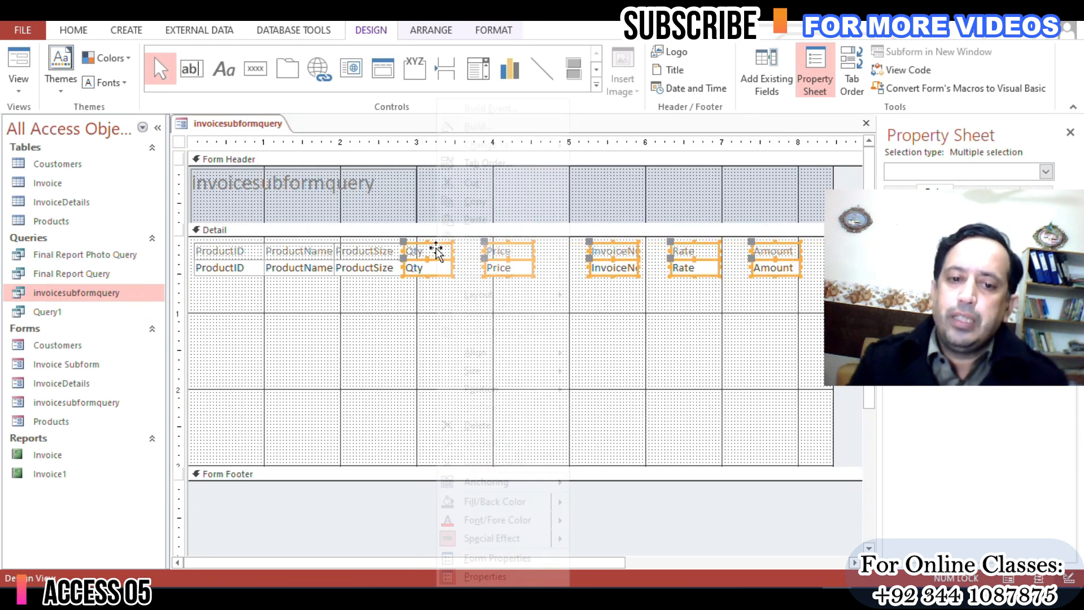
pyautogui.moveTo(491, 352)
pyautogui.click(604, 354)
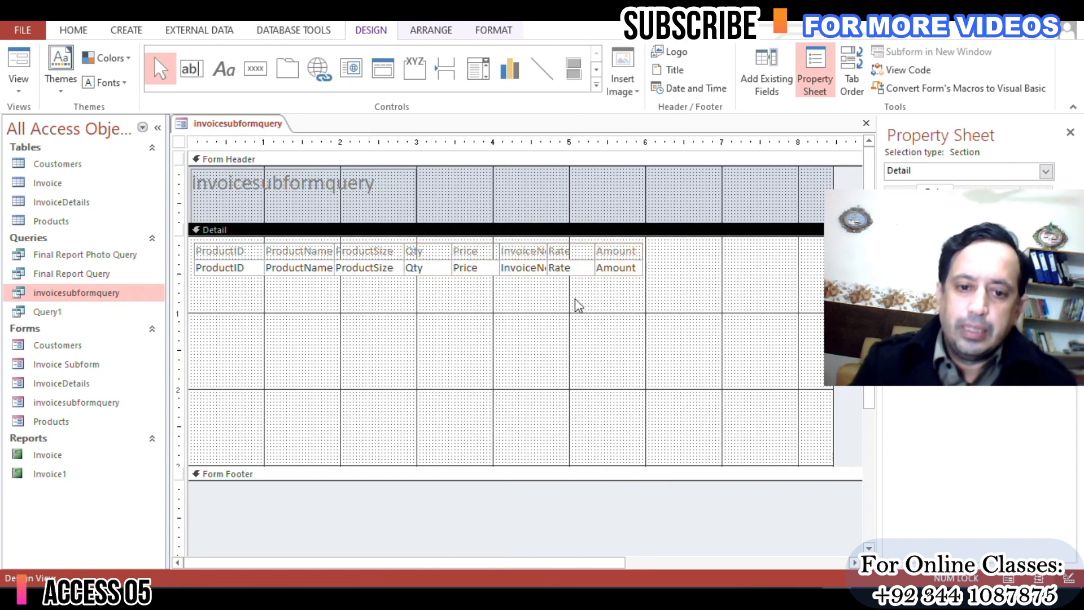
# - Delete the InvoiceNo label and text box from the Detail section
pyautogui.moveTo(484, 293); pyautogui.dragTo(480, 256)
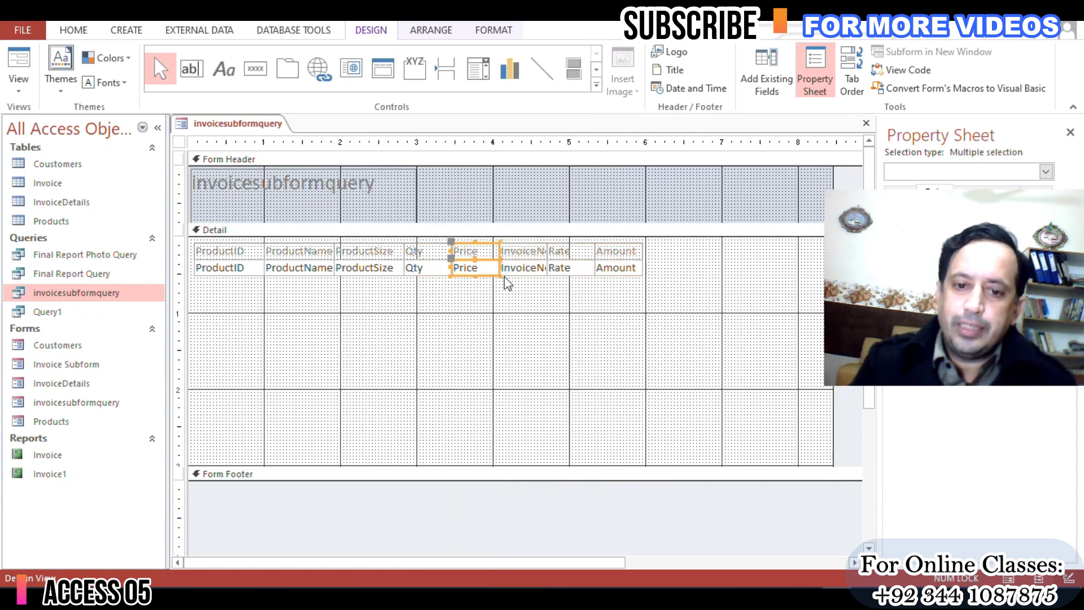
pyautogui.click(535, 270)
pyautogui.moveTo(537, 295); pyautogui.dragTo(526, 243)
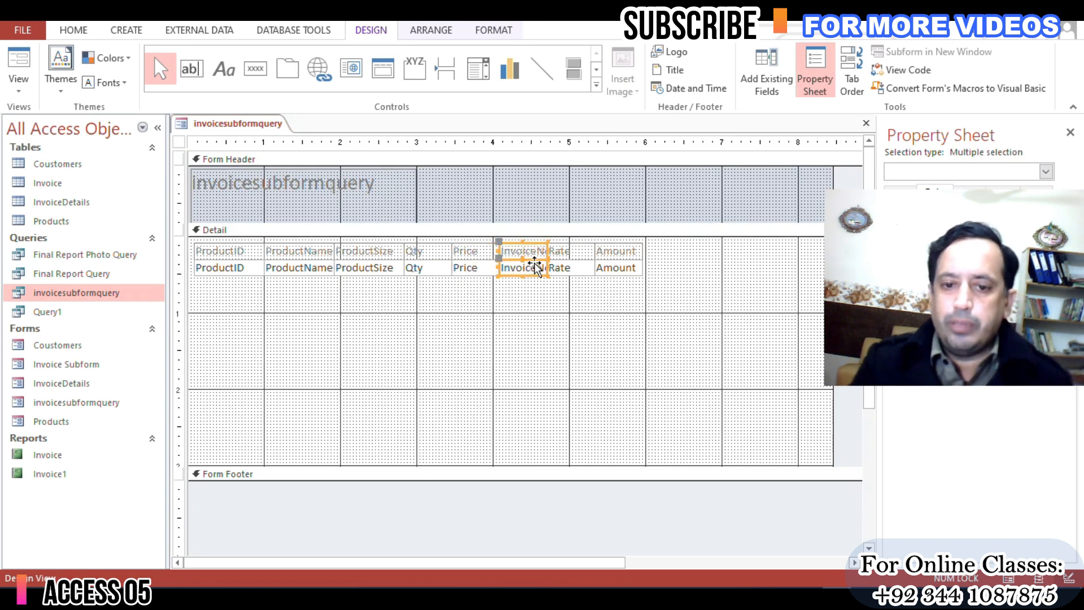
pyautogui.press('Delete')
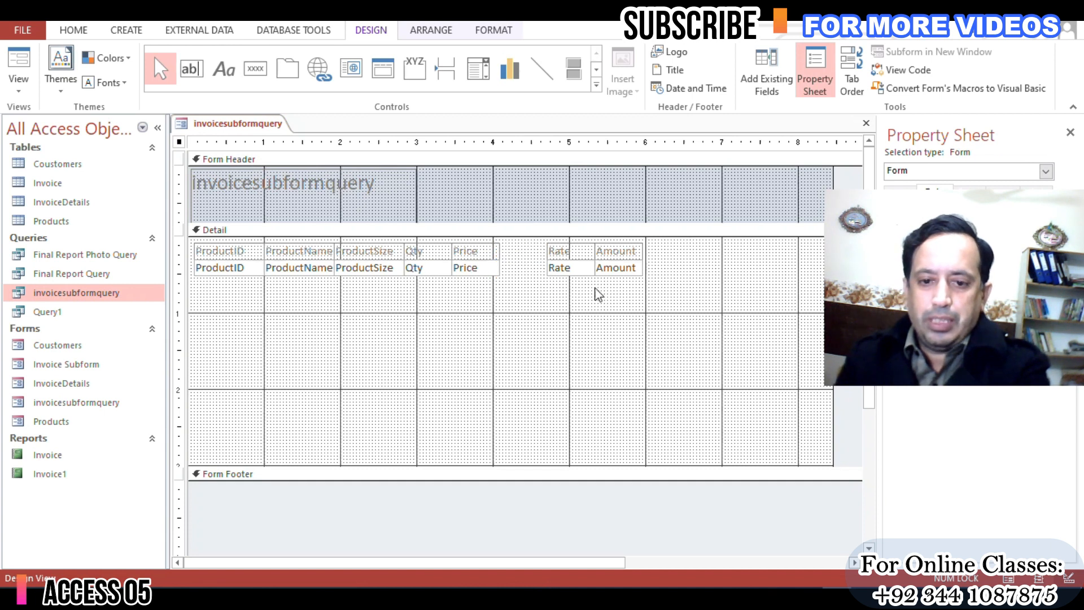
# - Move the Rate and Amount controls up against Price, and shorten the Detail section to end just below the text boxes
pyautogui.moveTo(628, 291); pyautogui.dragTo(524, 255)
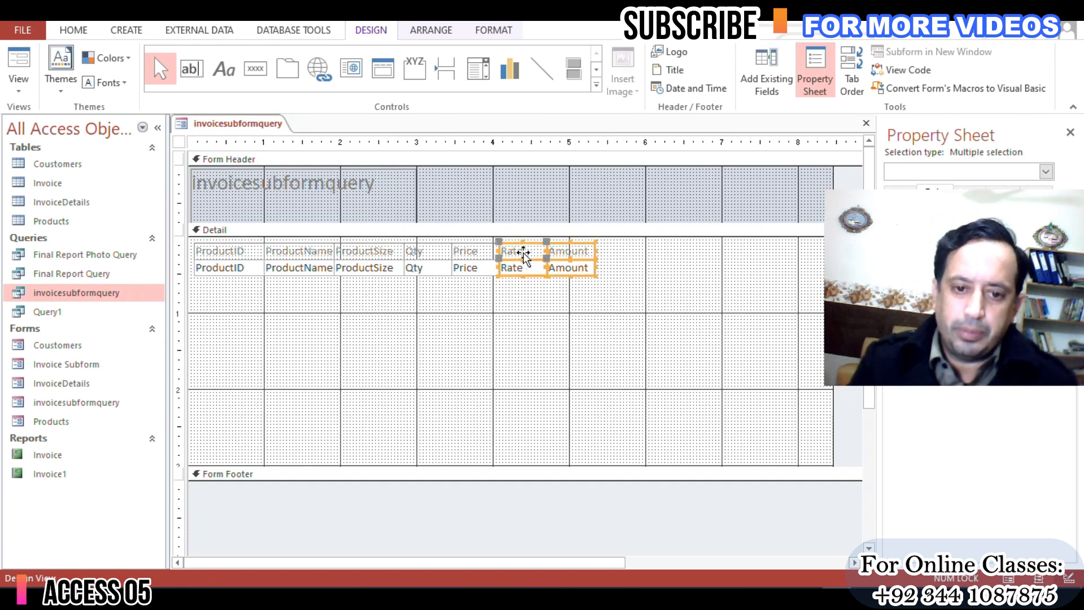
pyautogui.click(561, 298)
pyautogui.moveTo(511, 466); pyautogui.dragTo(500, 275)
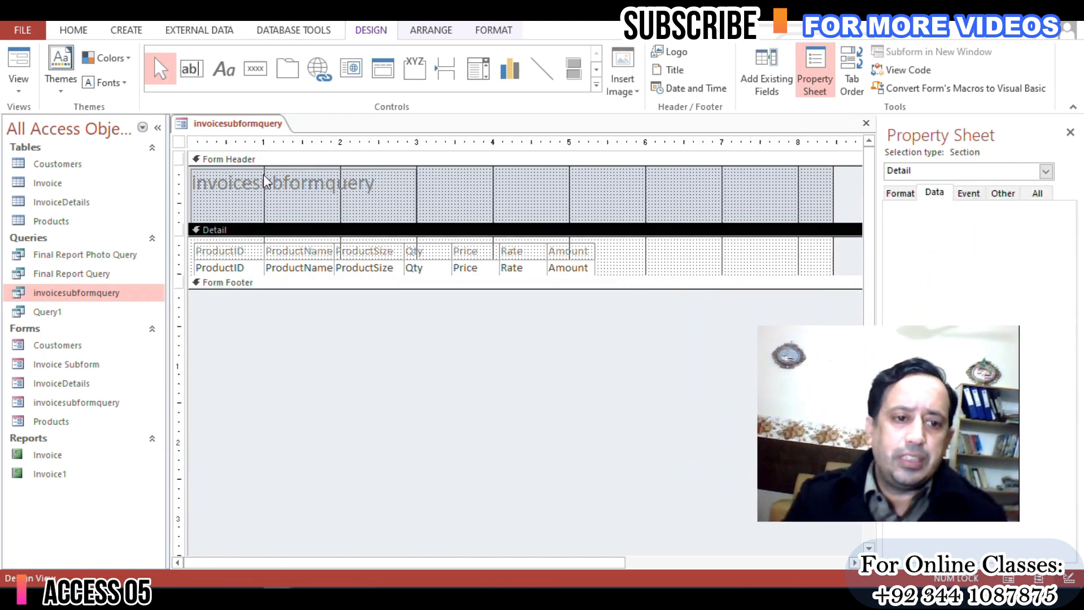
# - Select the whole form, widen the Property Sheet and its property-name column, and examine the form's Record Source and other data properties
pyautogui.click(180, 142)
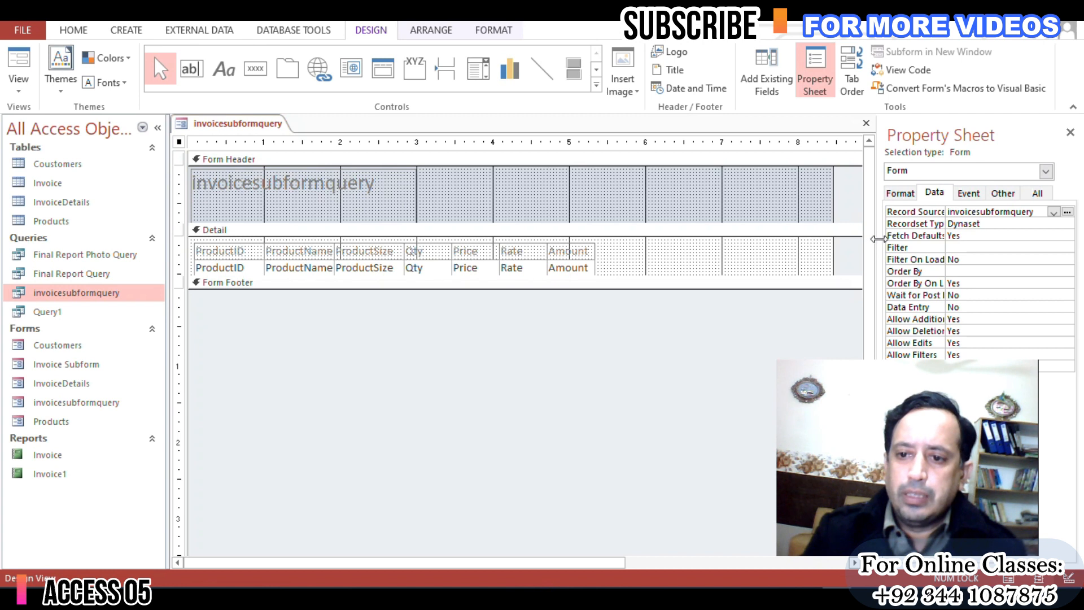
pyautogui.moveTo(879, 239); pyautogui.dragTo(821, 240)
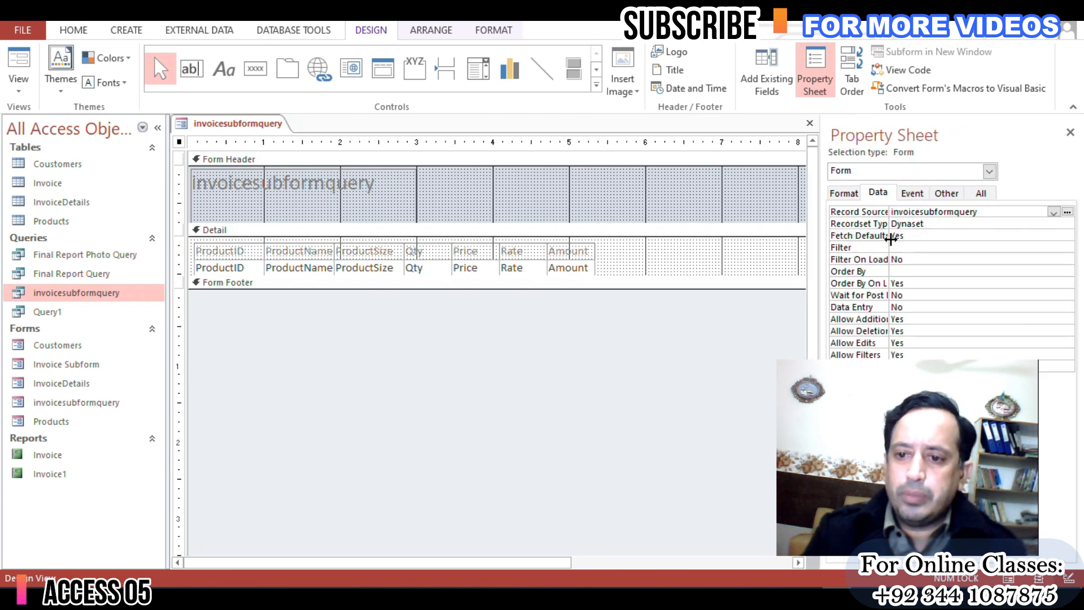
pyautogui.moveTo(892, 240); pyautogui.dragTo(933, 237)
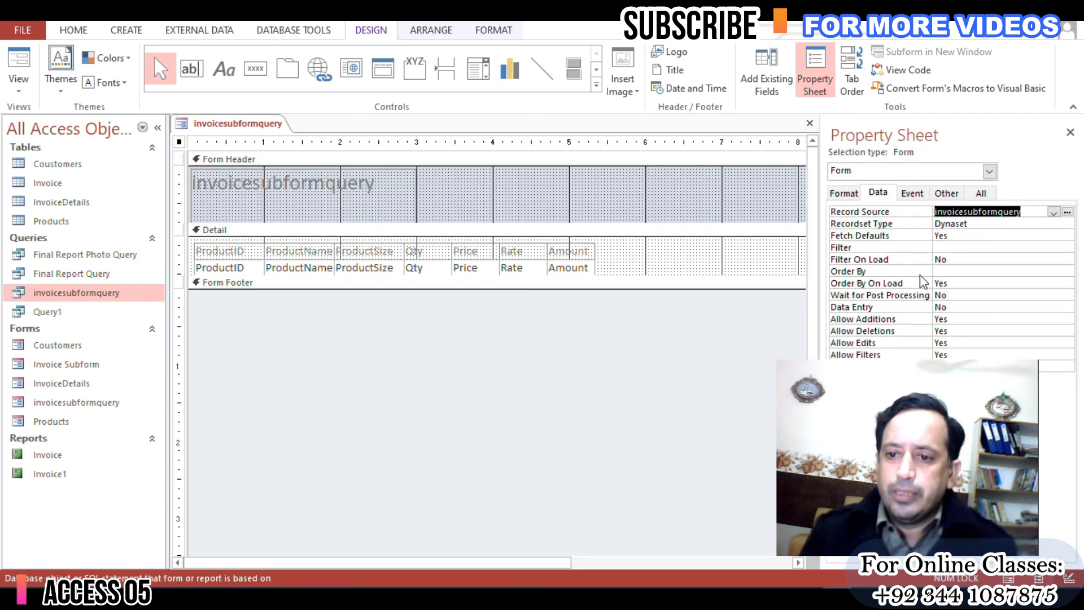
pyautogui.click(182, 148)
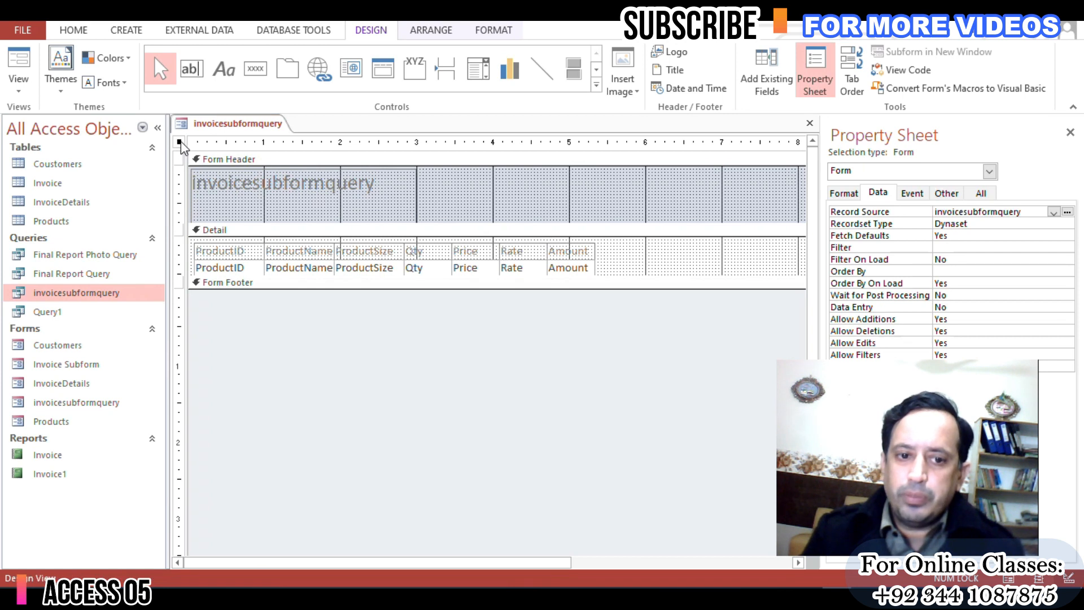
pyautogui.click(947, 212)
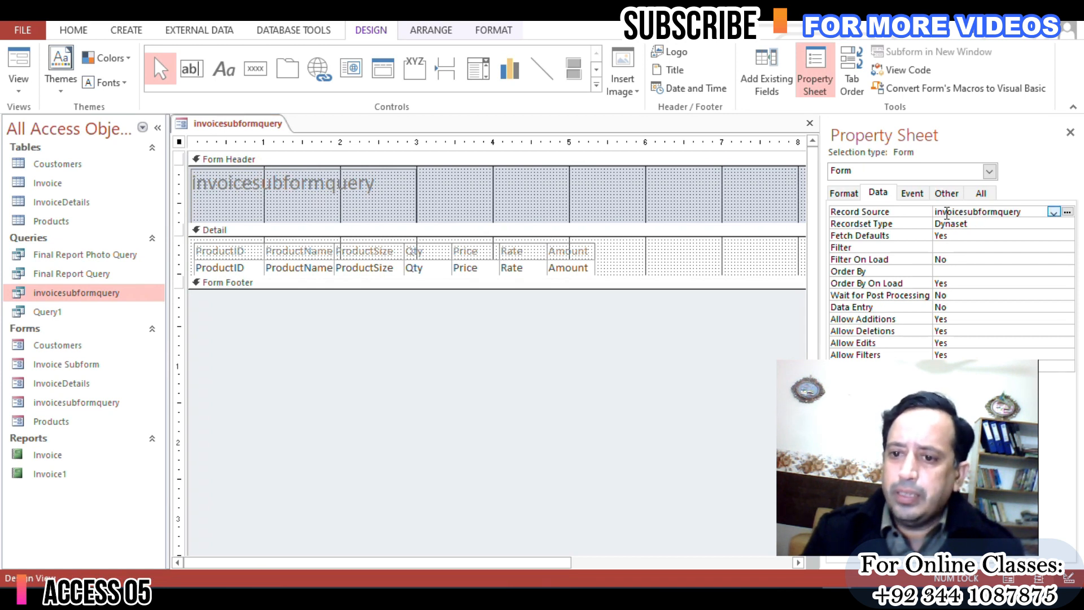
pyautogui.click(970, 247)
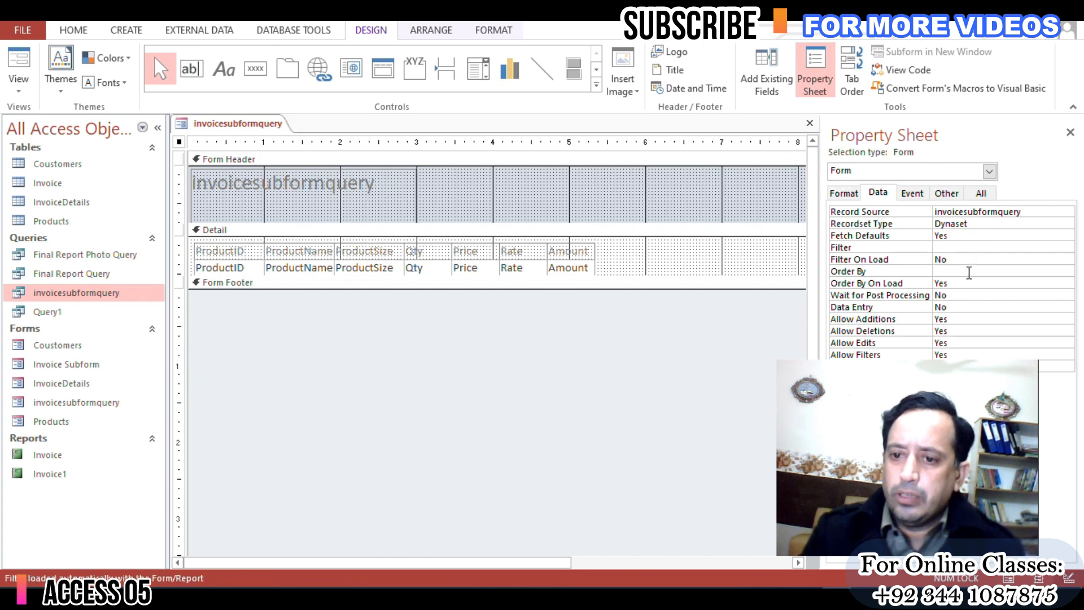